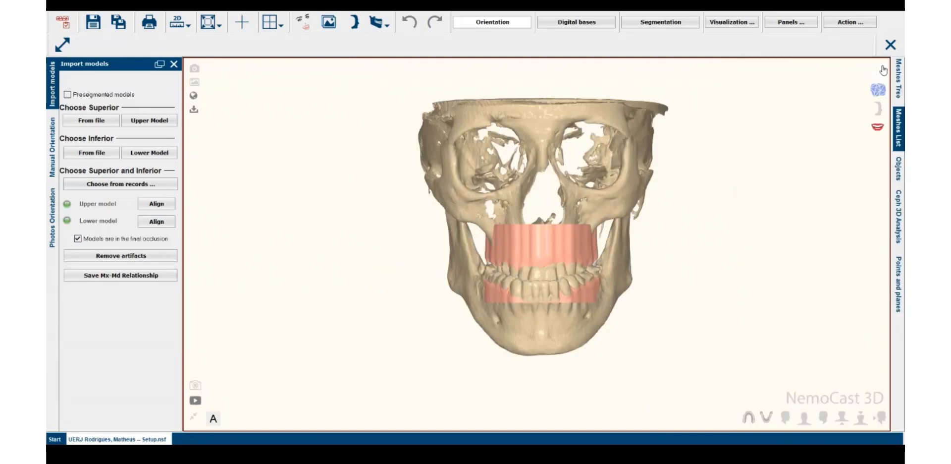
Save the current maxilla-mandible relationship of the dental models as a new relationship.
drag(656, 203, 686, 202)
click(809, 425)
click(132, 277)
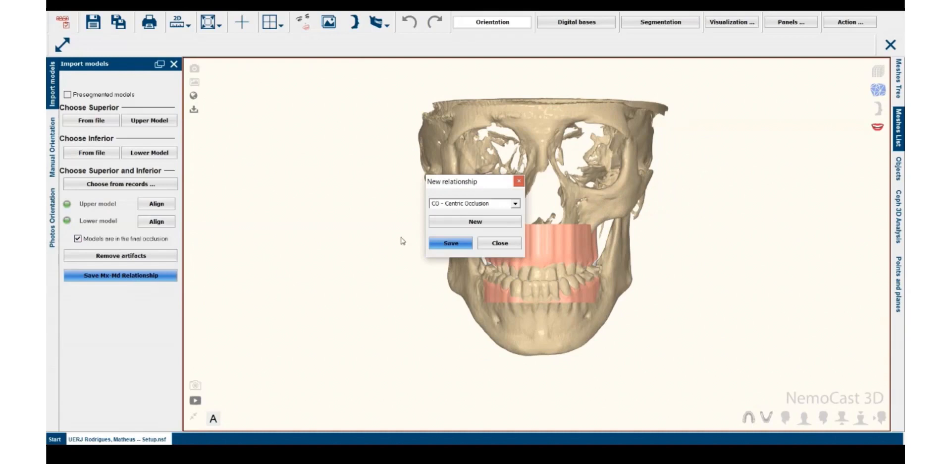
click(498, 223)
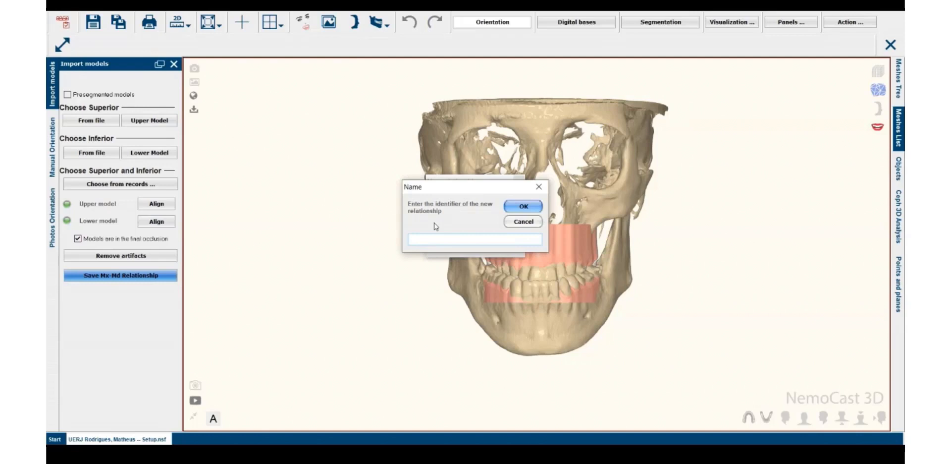
click(69, 452)
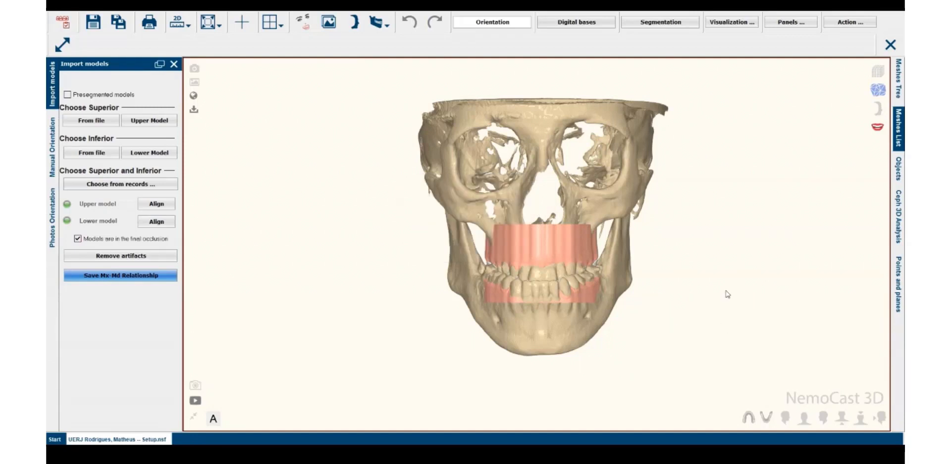
Finish applying a relationship to the lower arch and close Setup.nsf without saving the changes.
mouse_move(78, 370)
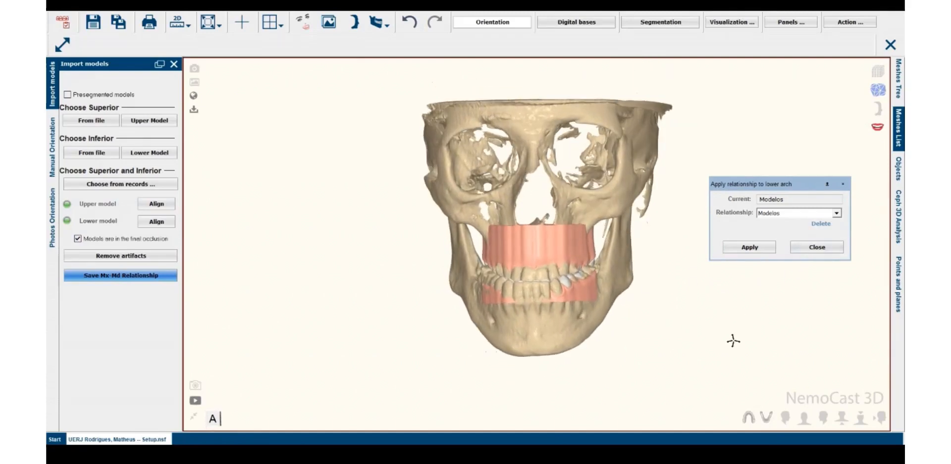
click(815, 247)
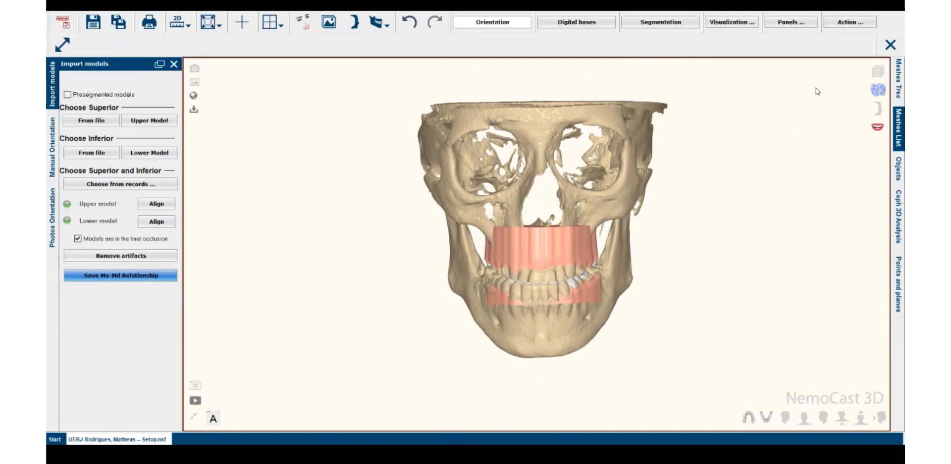
click(892, 49)
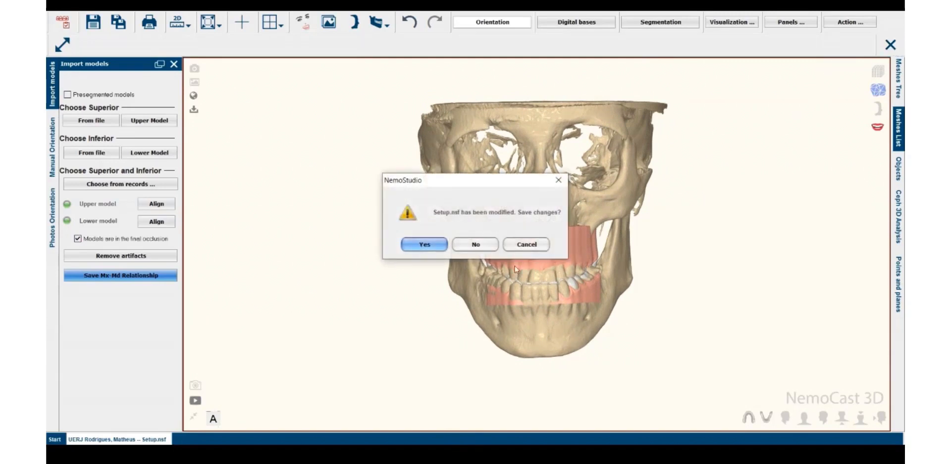
click(468, 247)
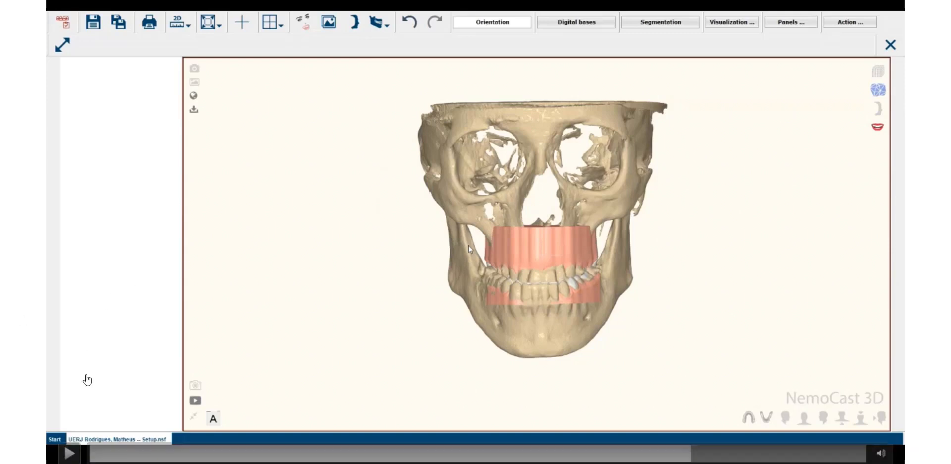
click(69, 452)
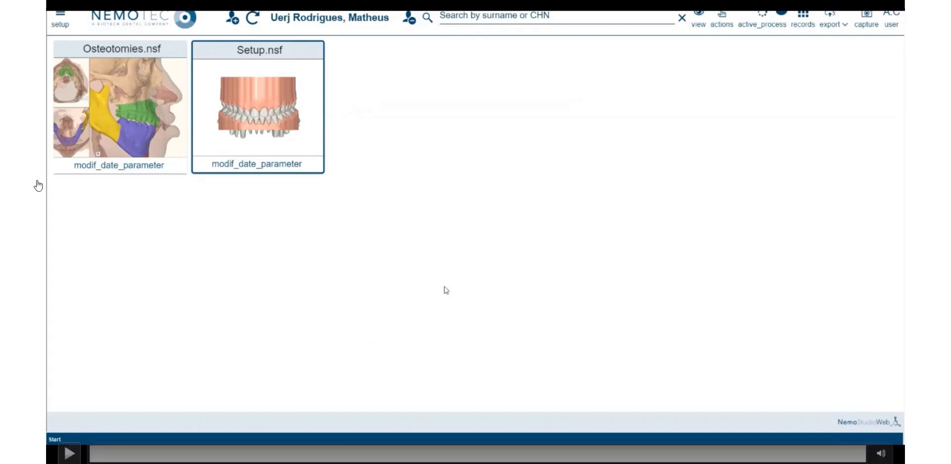
click(69, 453)
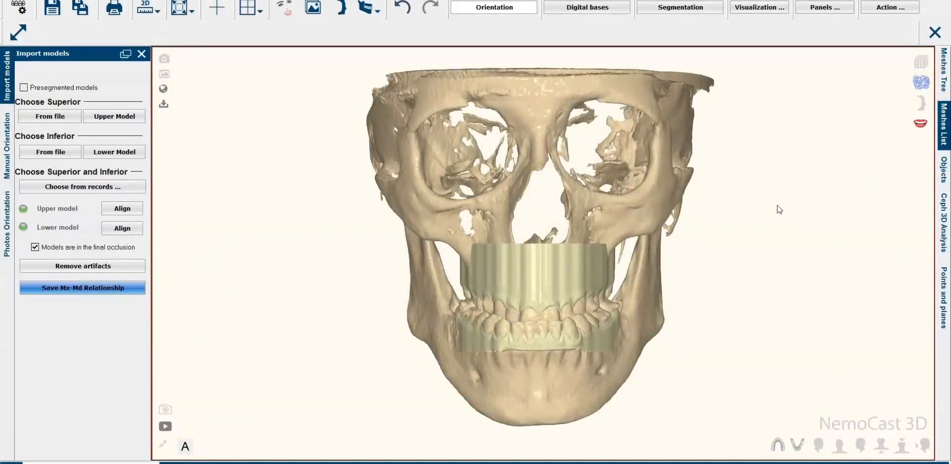
Toggle the Upper Model and Lower Model off and on to compare the scanned arches with the bone's teeth.
drag(728, 246, 502, 266)
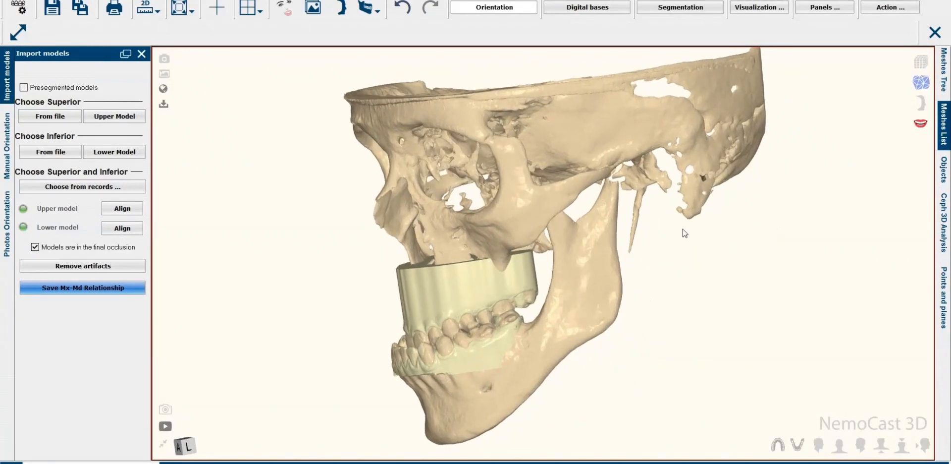
click(944, 127)
click(894, 305)
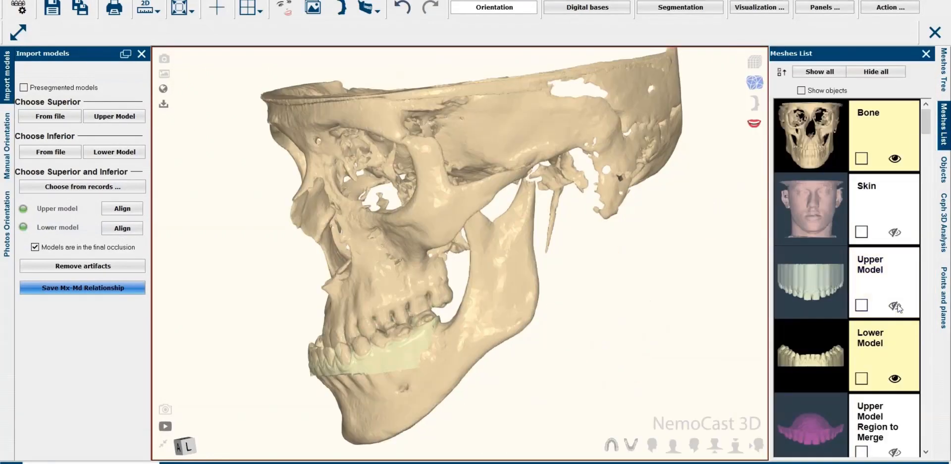
click(895, 379)
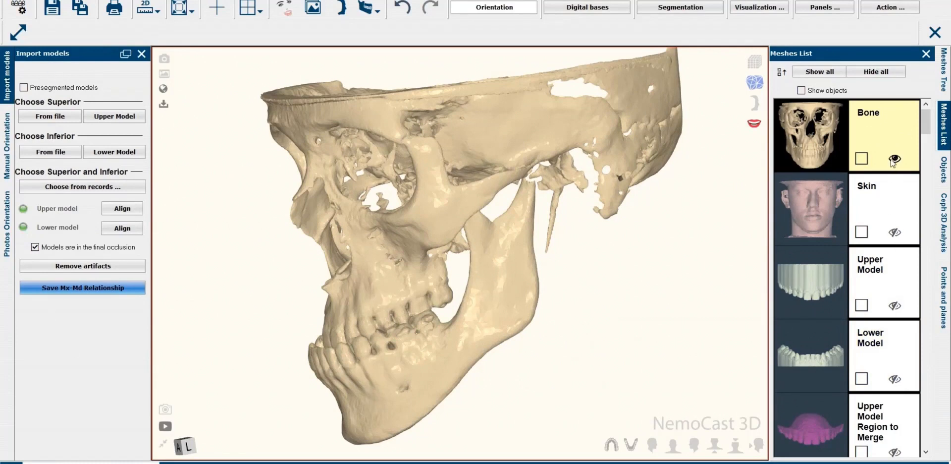
click(895, 306)
click(895, 378)
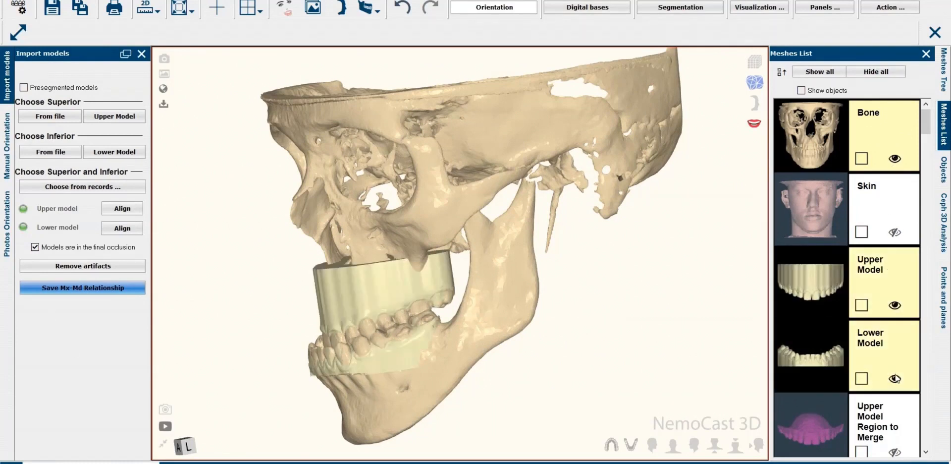
Show the Maxilla Prepared and Mandible Prepared meshes and hide the Bone mesh.
scroll(833, 357, down, 8)
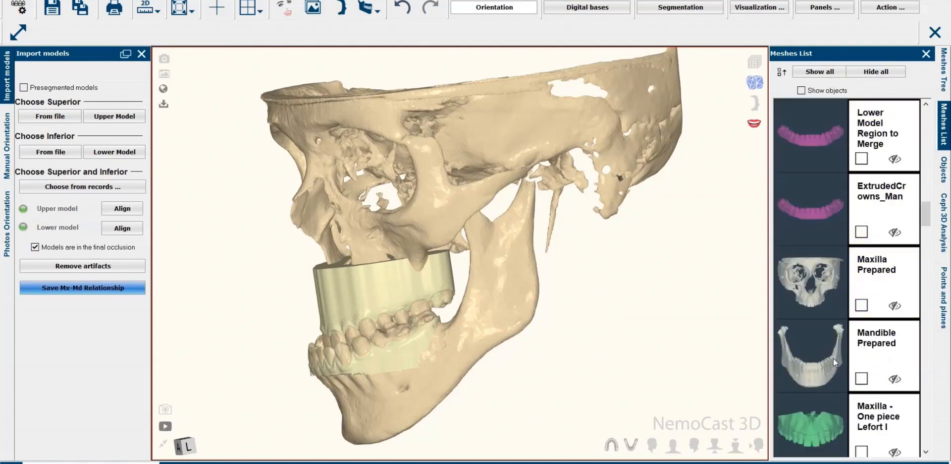
scroll(833, 254, up, 3)
click(894, 305)
click(888, 379)
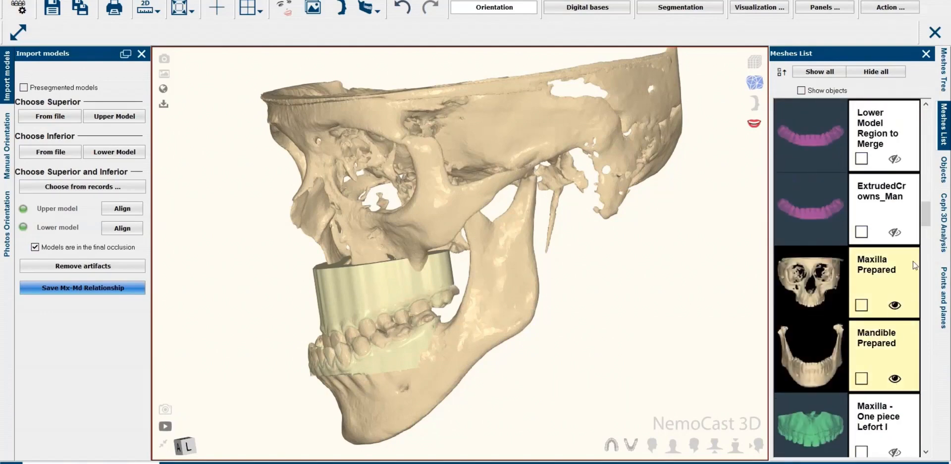
scroll(925, 163, up, 5)
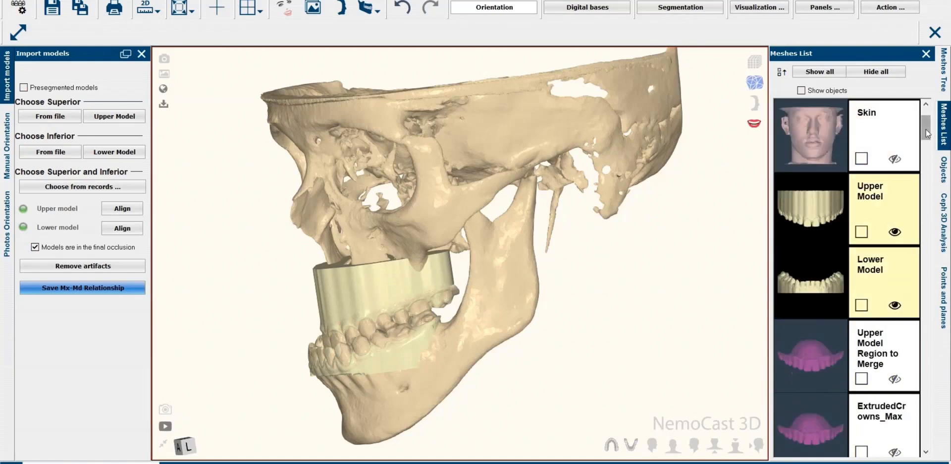
scroll(924, 149, up, 1)
click(894, 159)
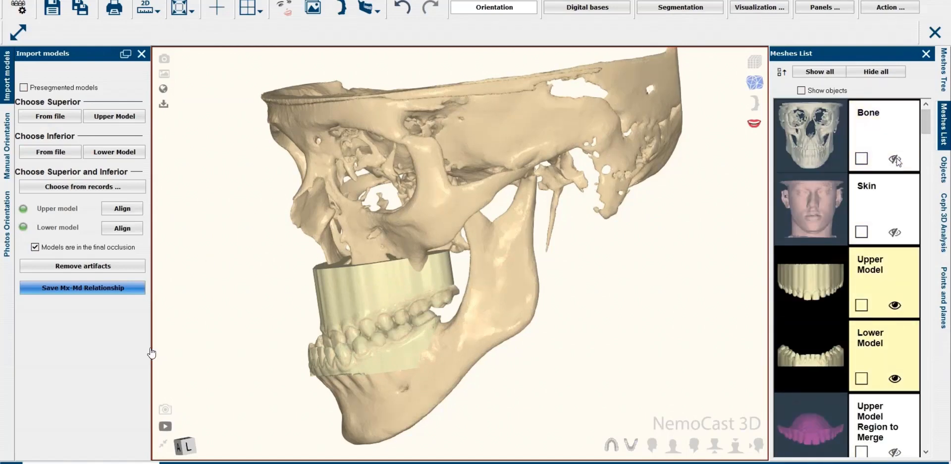
Toggle the Upper Model and Lower Model off and on to check their fit on the prepared jaws, ending in the frontal view.
click(895, 305)
click(895, 379)
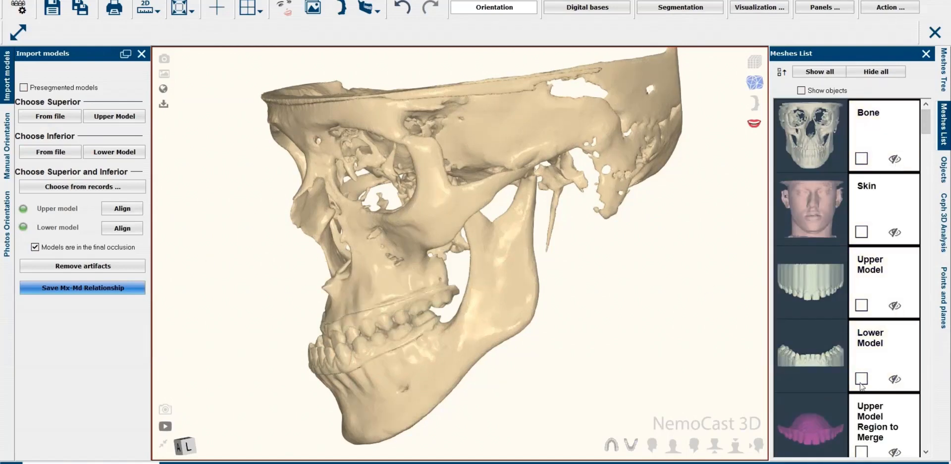
drag(494, 335, 664, 327)
click(894, 305)
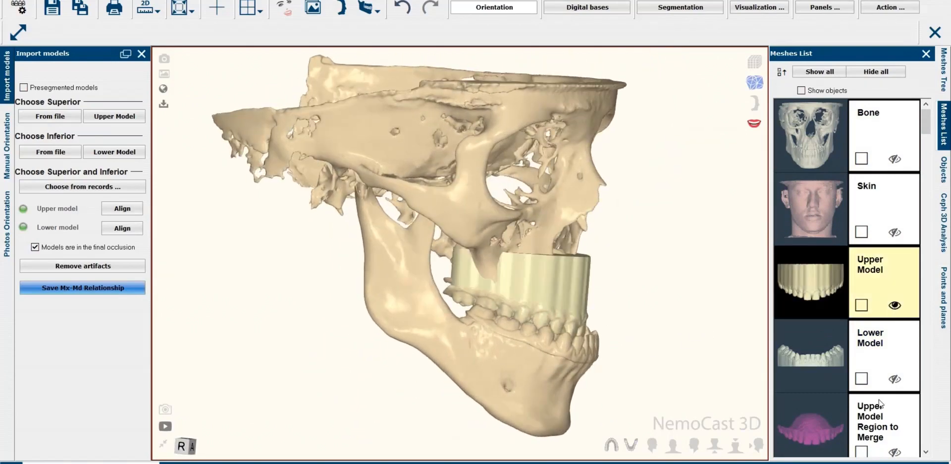
click(892, 379)
click(673, 444)
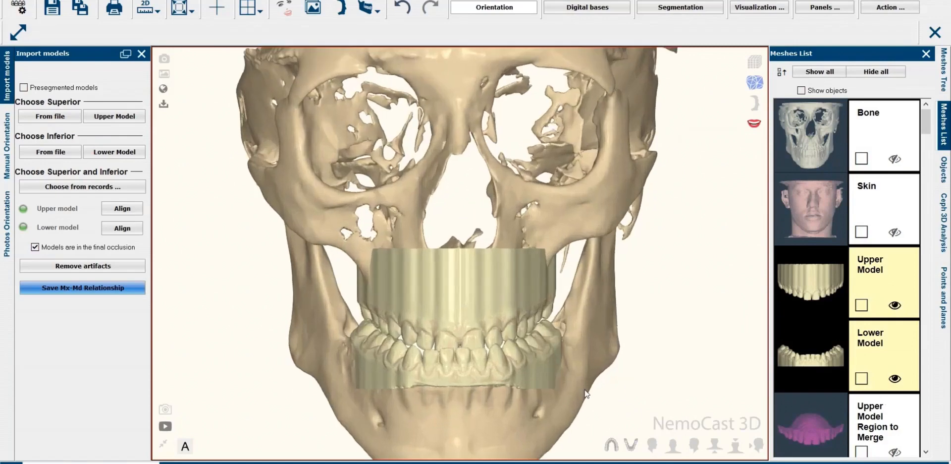
scroll(585, 391, down, 1)
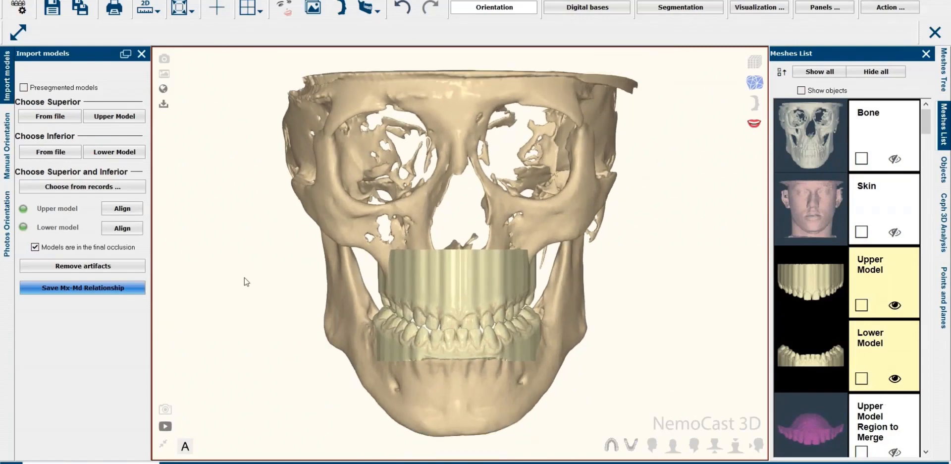
Save the current maxilla-mandible relationship as a new one named "Modelos".
click(82, 291)
click(499, 231)
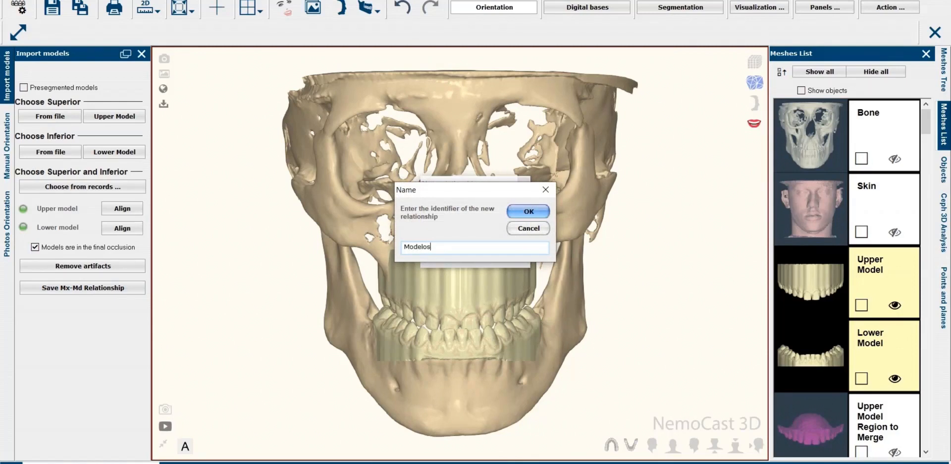
click(515, 212)
click(452, 252)
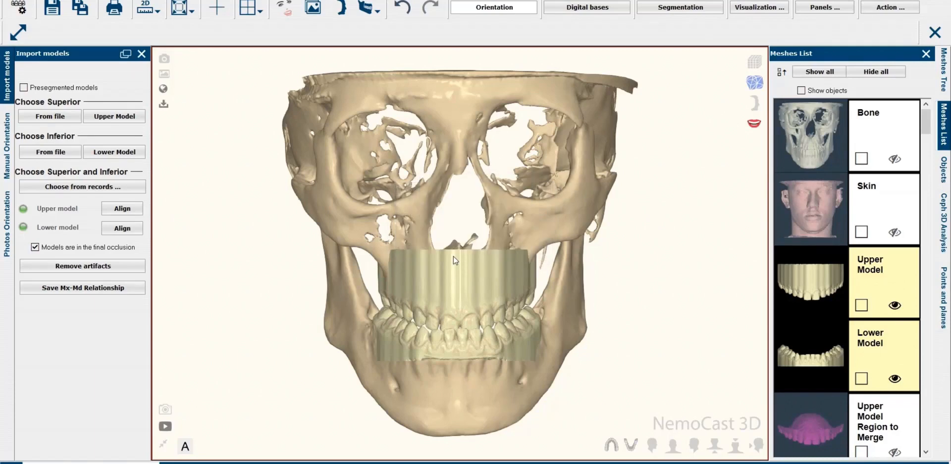
Apply the "Modelos" relationship to the meshes associated with the lower arch, closing the meshes list on the way.
click(377, 13)
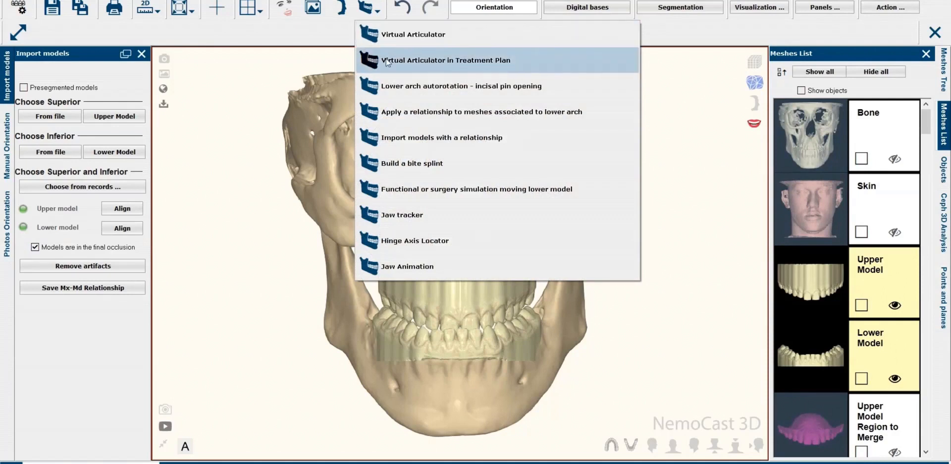
click(413, 113)
drag(852, 364, 836, 146)
click(925, 55)
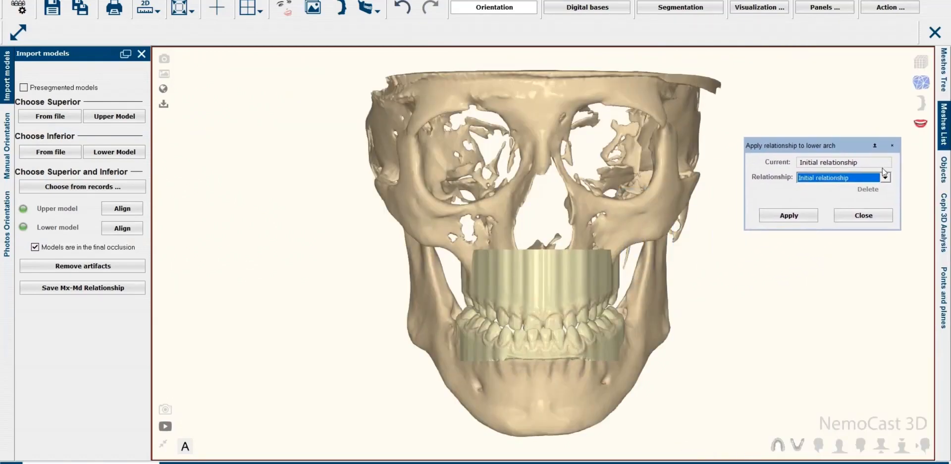
click(884, 177)
click(842, 203)
click(789, 217)
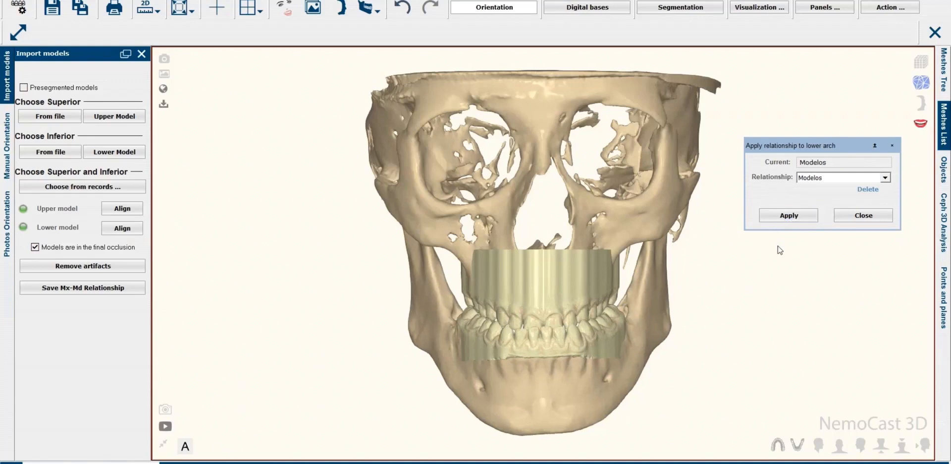
Apply the Initial relationship to the lower arch and inspect the occlusion from the front.
drag(705, 369, 715, 303)
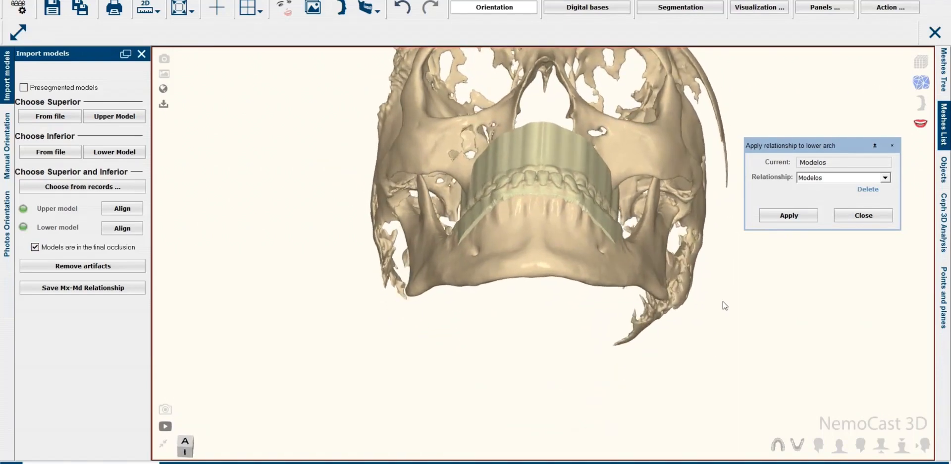
click(886, 178)
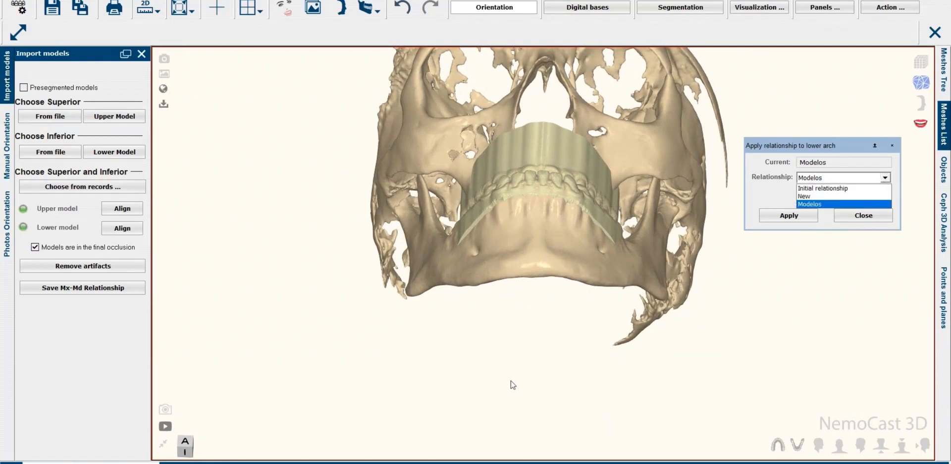
click(827, 189)
click(785, 216)
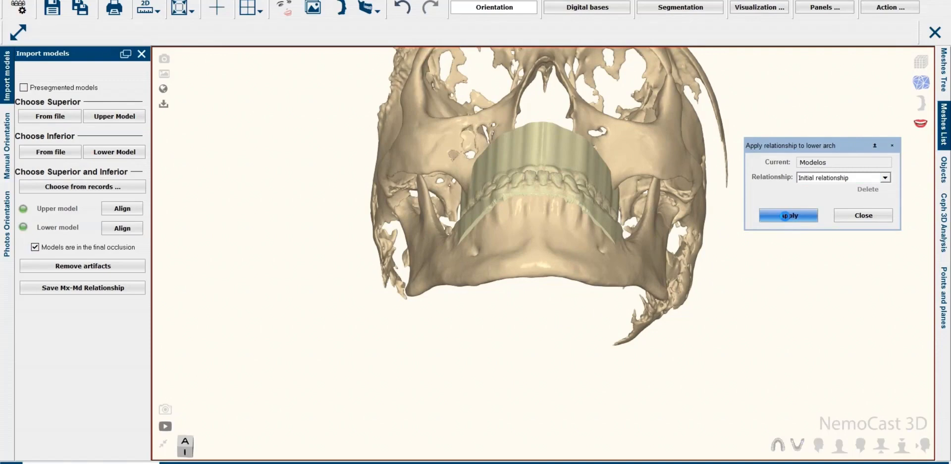
middle_drag(645, 307, 553, 402)
drag(552, 402, 594, 397)
click(839, 445)
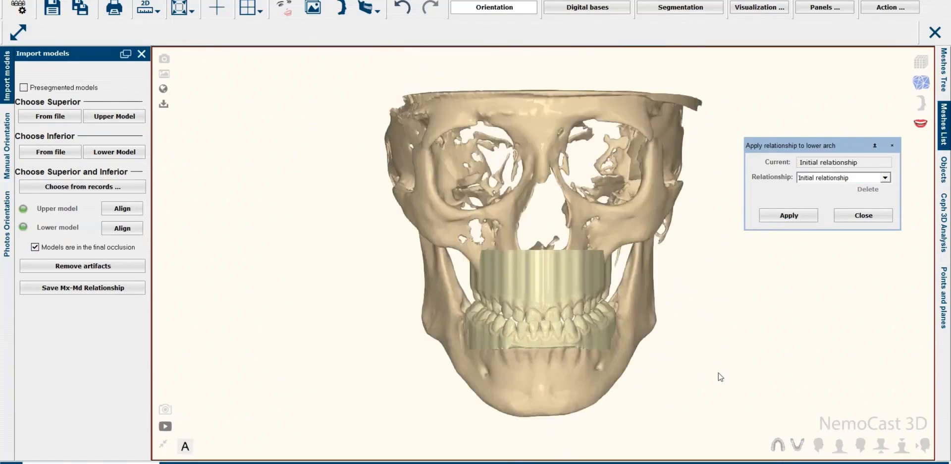
scroll(636, 372, up, 5)
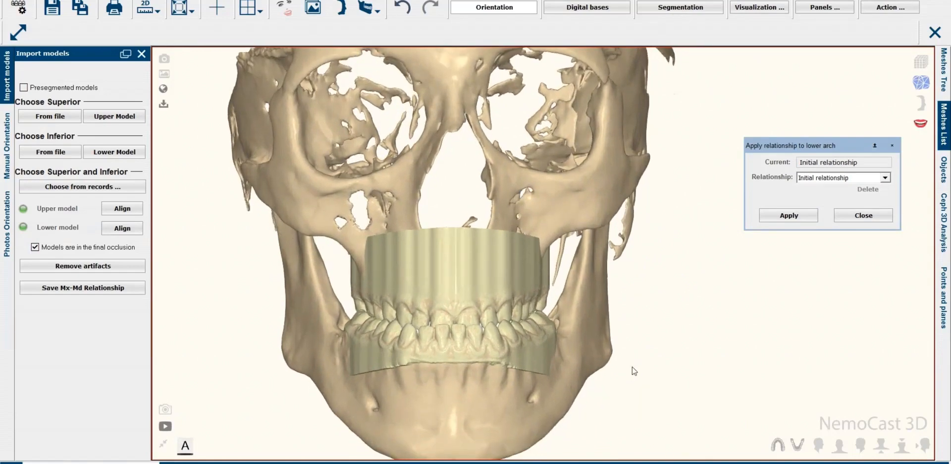
scroll(636, 372, up, 3)
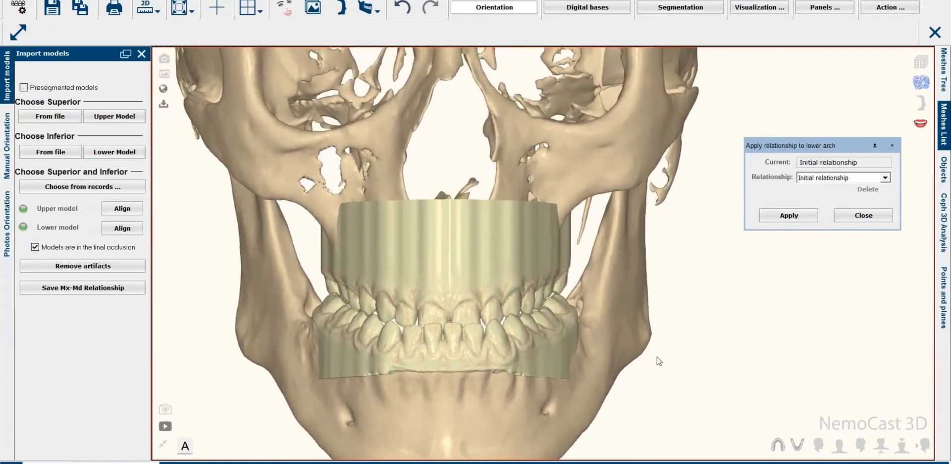
Reapply the "Modelos" relationship to the lower arch.
click(885, 177)
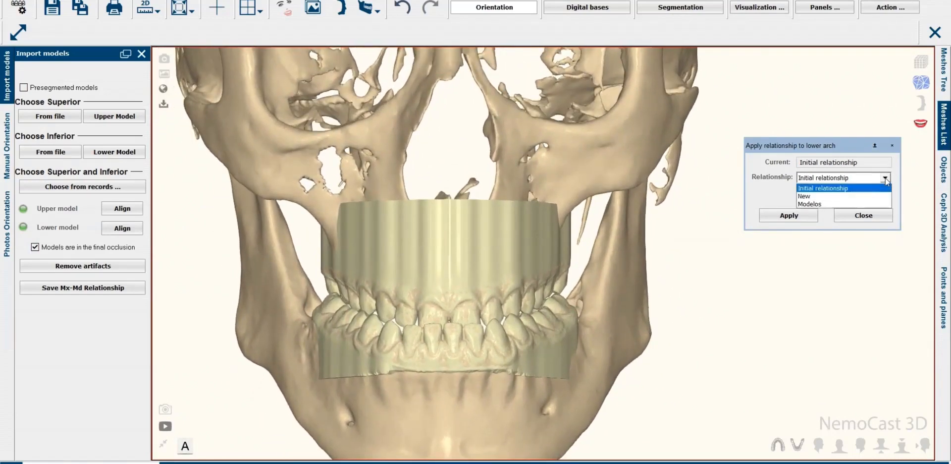
click(824, 205)
click(791, 215)
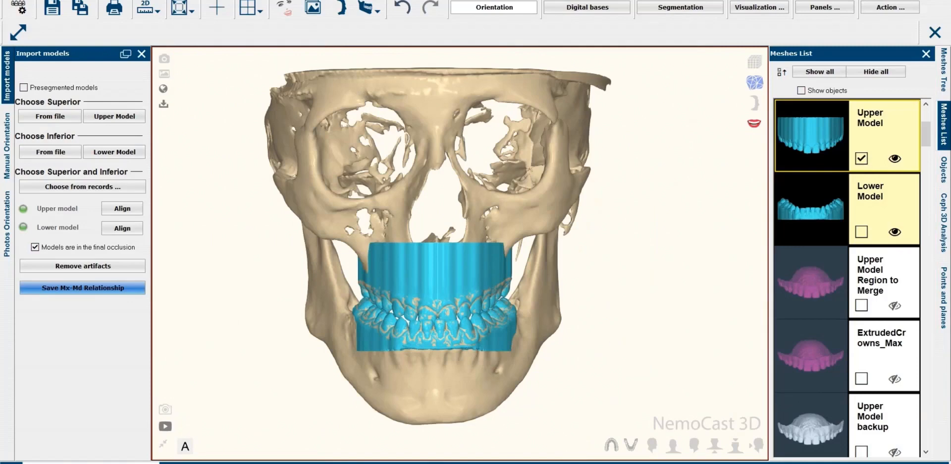
Close the meshes list and apply the "Modelos" relationship to the meshes associated with the lower arch.
click(926, 54)
click(378, 12)
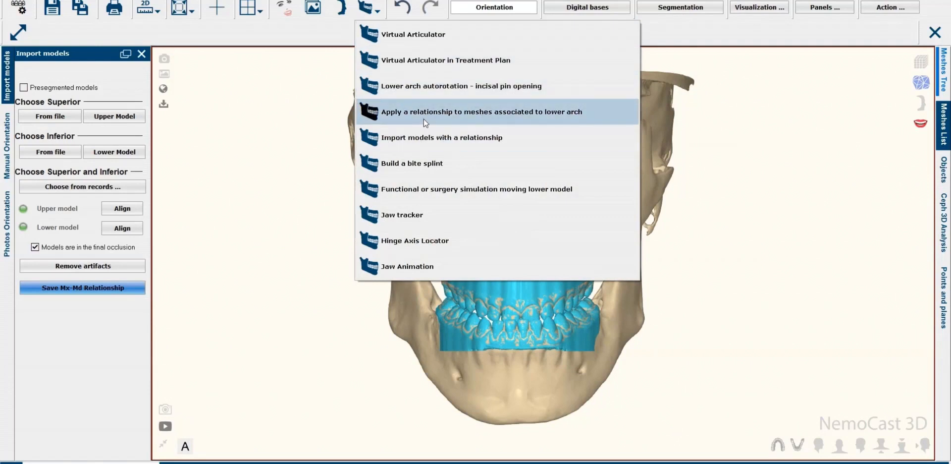
click(424, 117)
drag(901, 365, 838, 200)
click(871, 232)
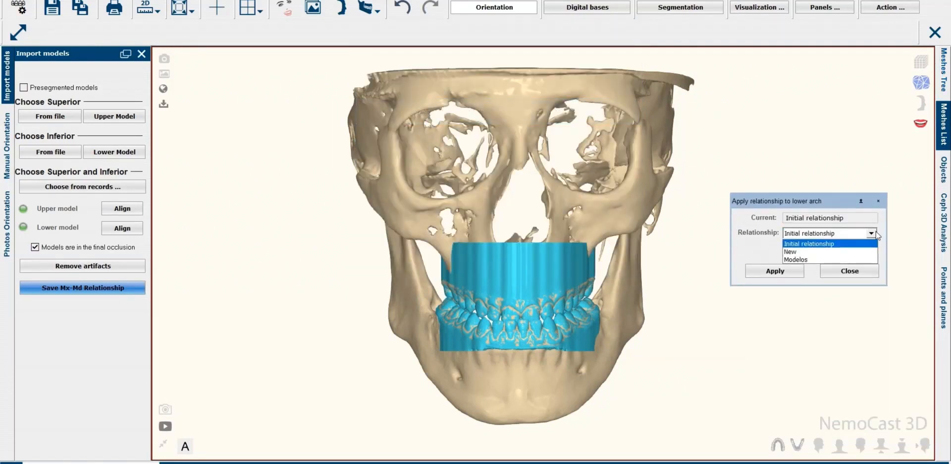
click(816, 259)
click(787, 272)
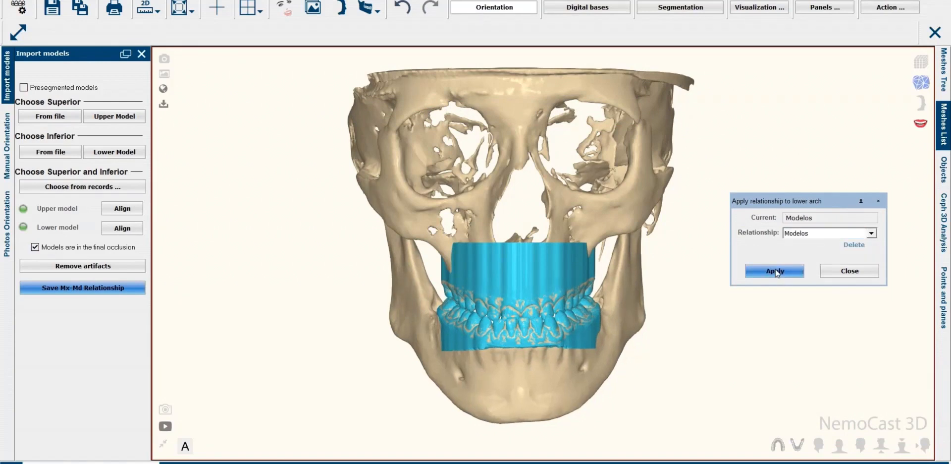
Apply the Initial relationship to the lower arch for comparison.
click(871, 233)
click(838, 242)
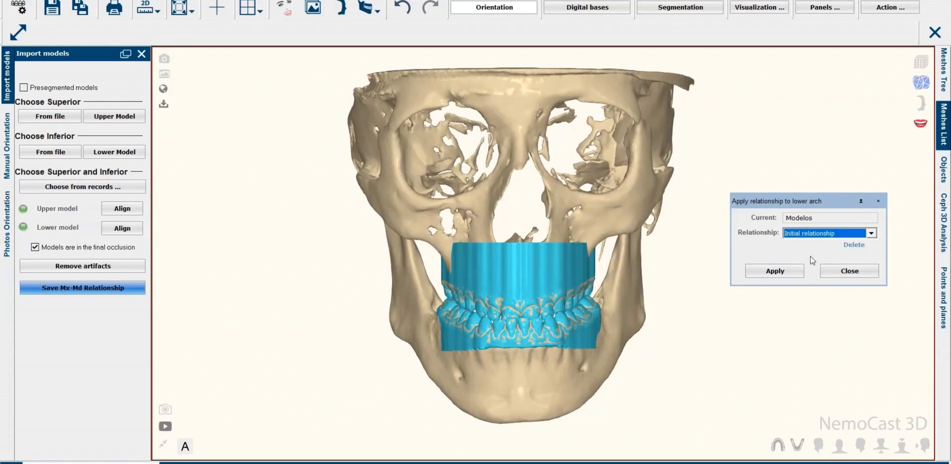
click(775, 271)
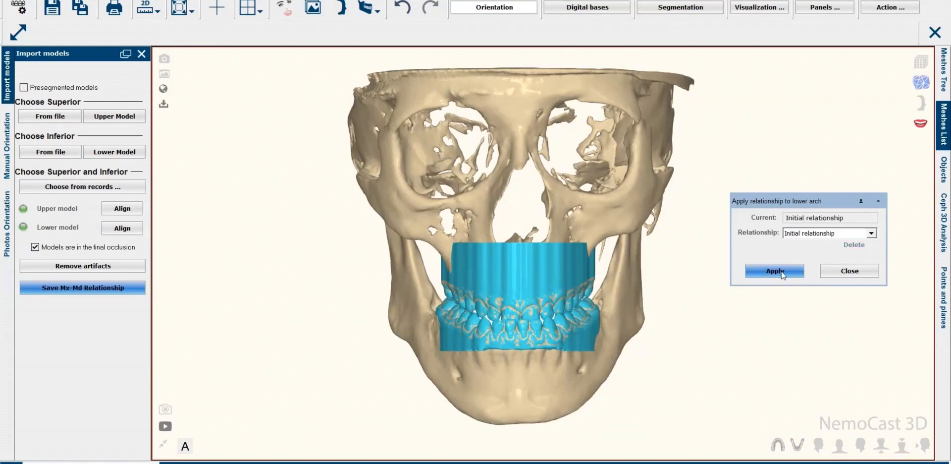
Apply the "Modelos" relationship to the lower arch again and close the relationship dialog.
click(871, 236)
click(810, 266)
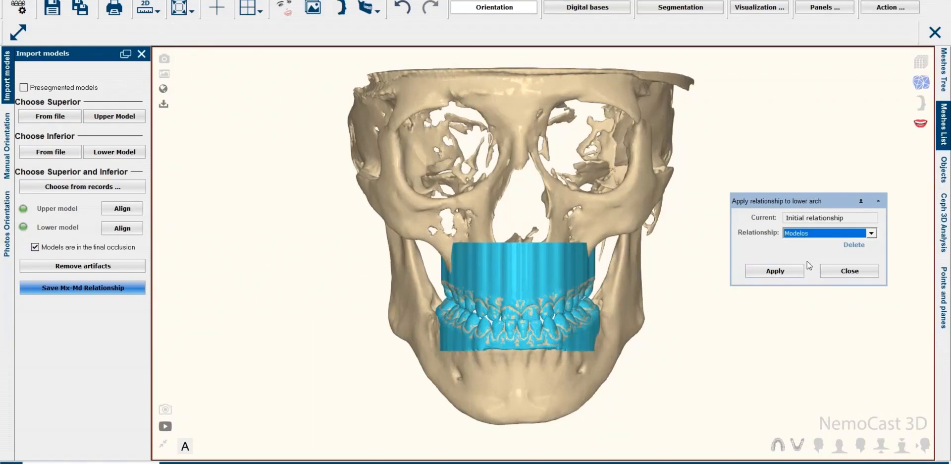
click(780, 271)
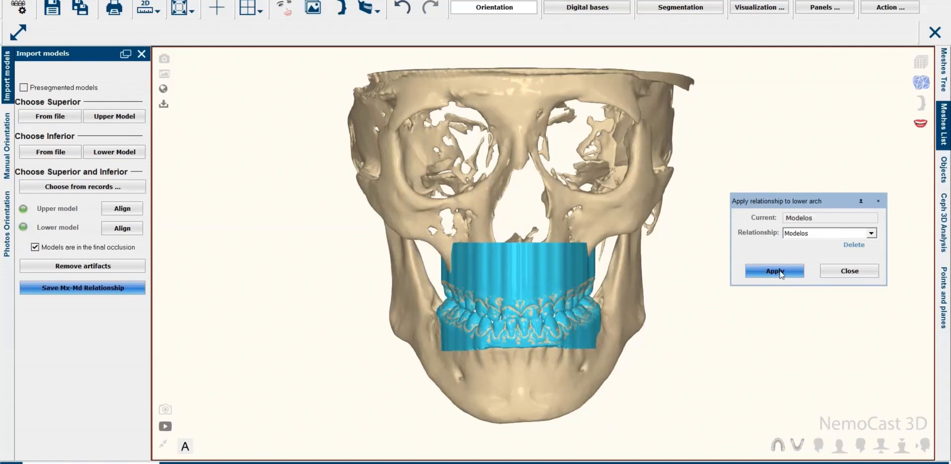
click(847, 272)
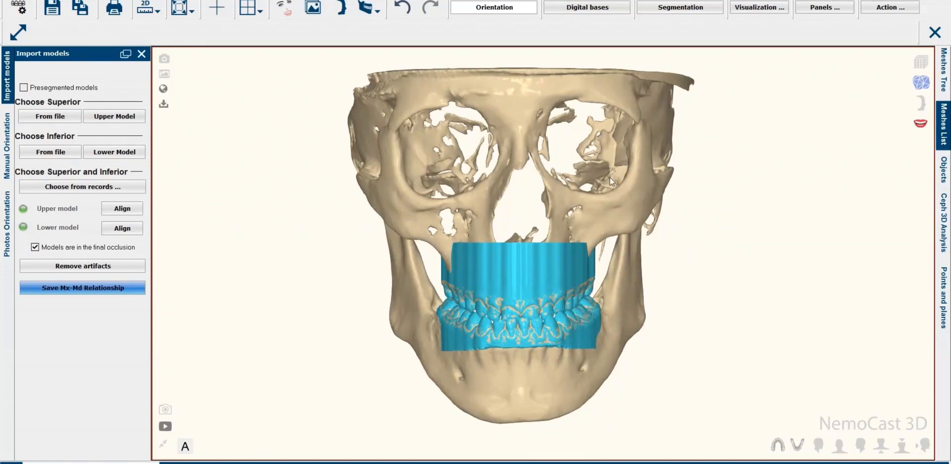
Open the Virtual Articulator for the skull and dental models.
drag(771, 285, 865, 281)
drag(459, 311, 538, 306)
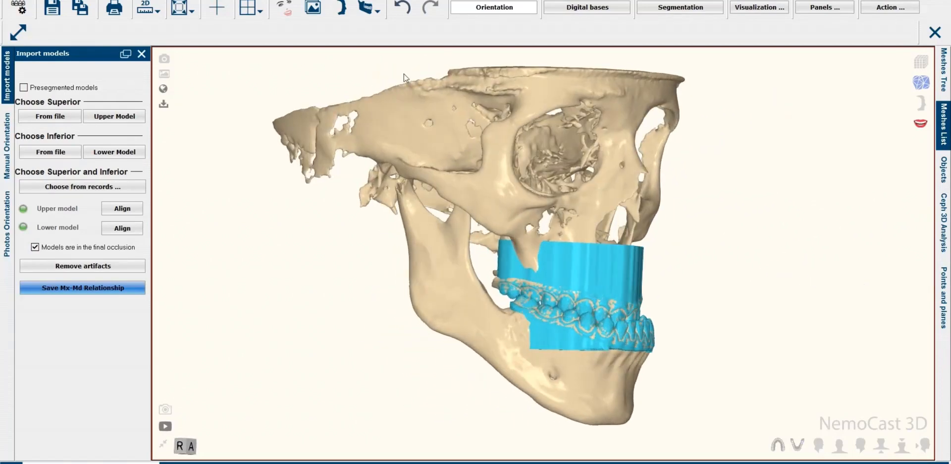
click(379, 14)
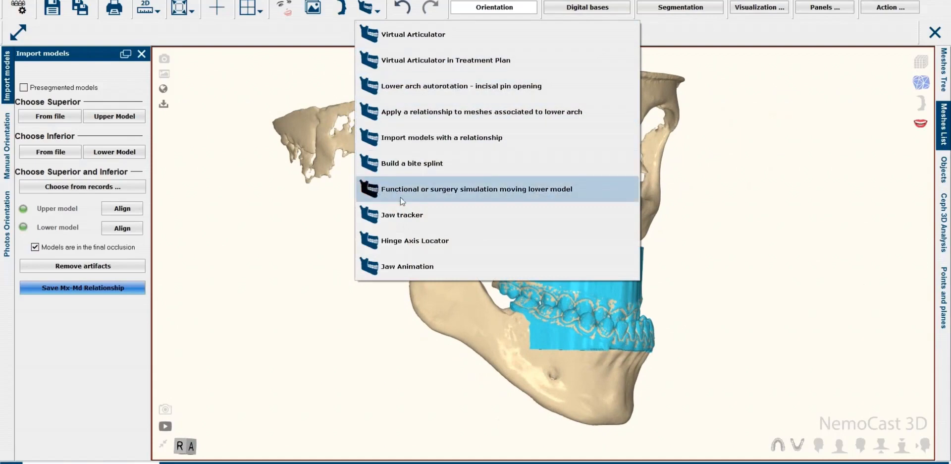
click(439, 35)
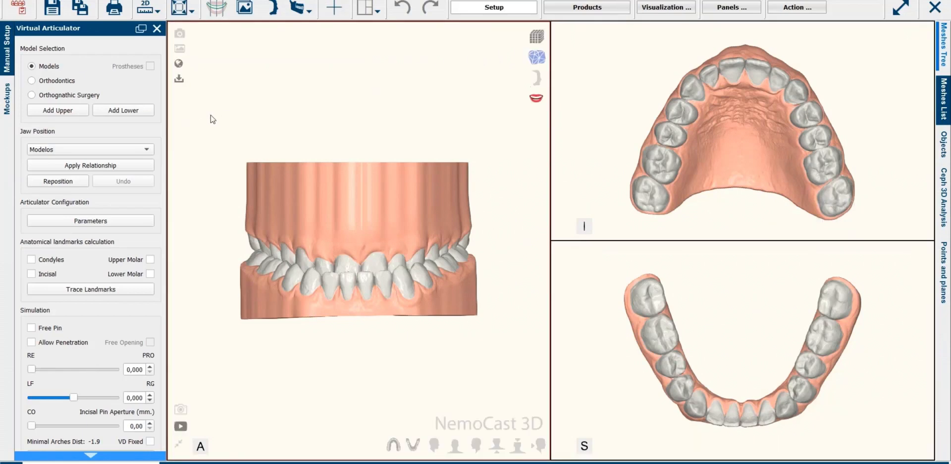
Examine the articulator's condyle settings and measurements in its parameters, then close them unchanged.
click(113, 222)
drag(388, 75, 352, 34)
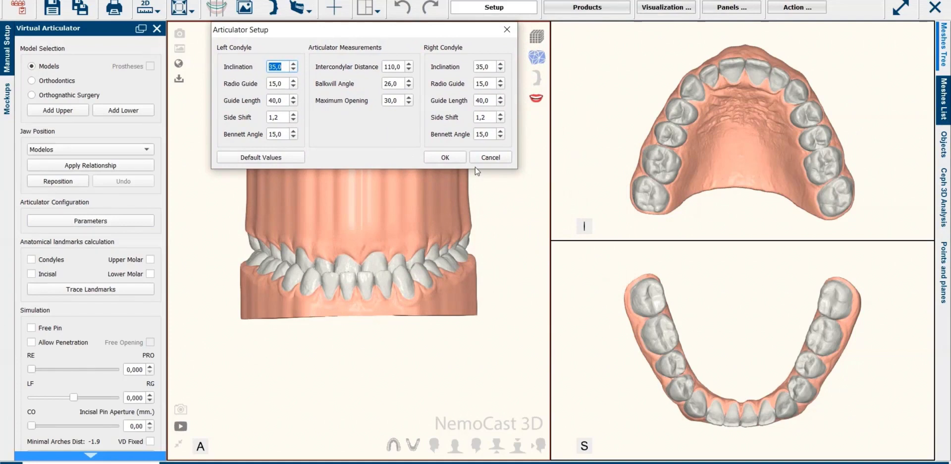
click(507, 30)
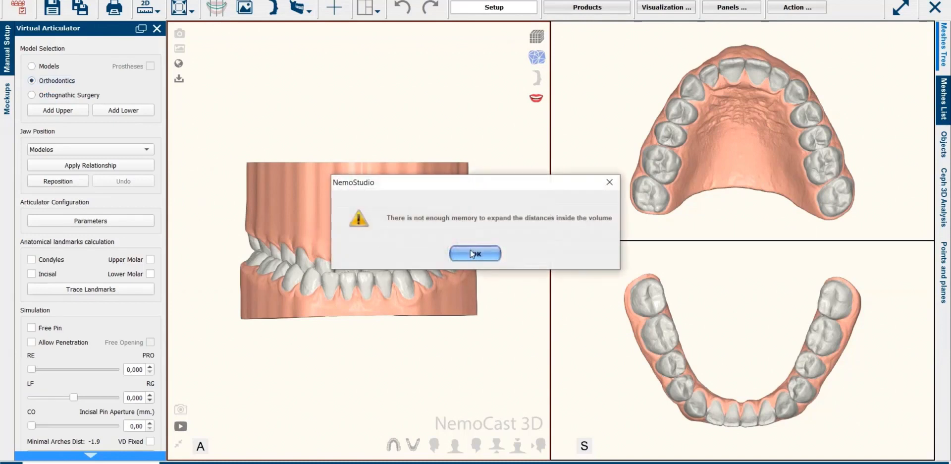
Switch the articulator's model selection to Orthodontics, acknowledging the memory warning.
click(402, 245)
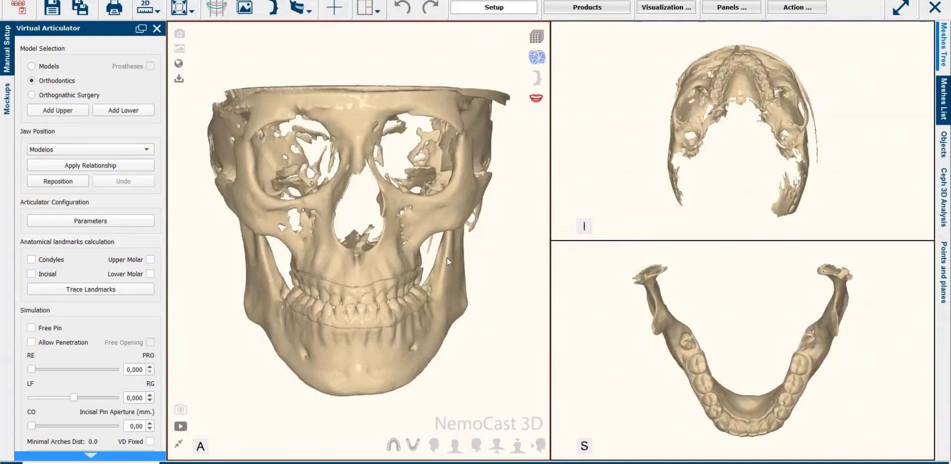
scroll(779, 181, up, 2)
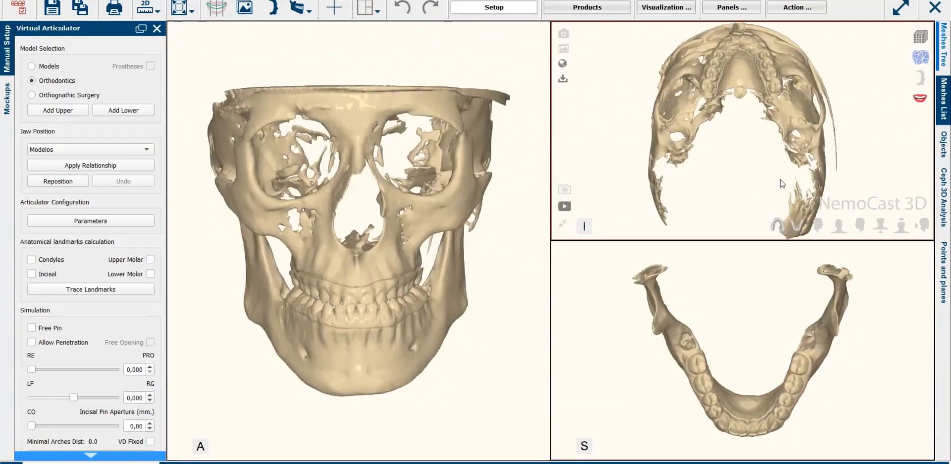
middle_drag(778, 183, 767, 233)
scroll(702, 202, up, 3)
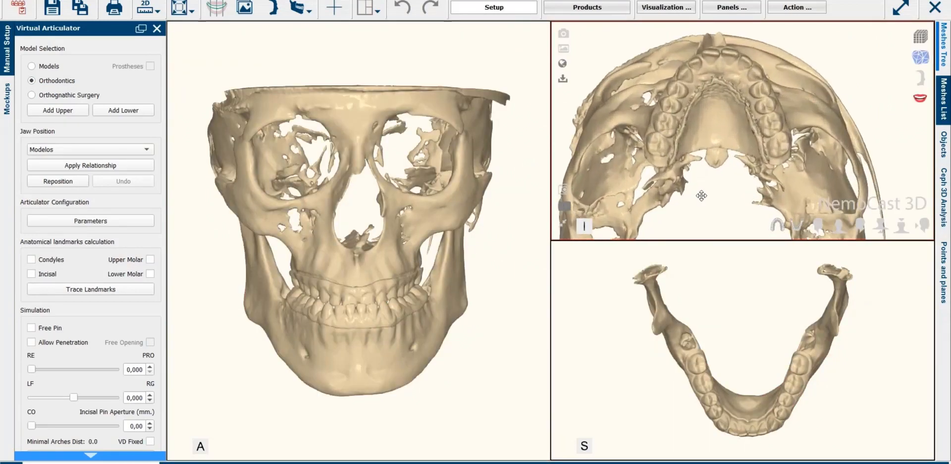
scroll(730, 351, up, 3)
mouse_move(730, 350)
middle_down()
mouse_move(730, 327)
mouse_move(711, 365)
mouse_move(722, 323)
mouse_move(723, 382)
mouse_move(715, 348)
mouse_move(714, 359)
middle_up()
scroll(711, 342, down, 2)
scroll(718, 379, down, 1)
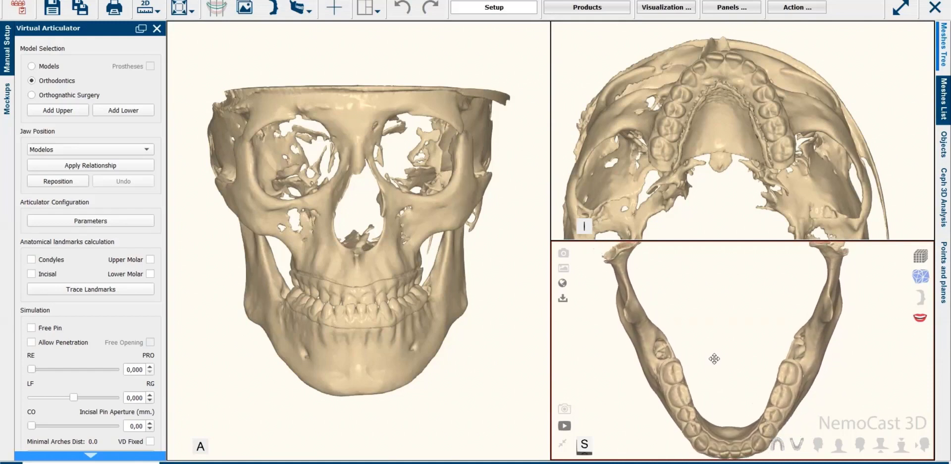
scroll(715, 366, down, 1)
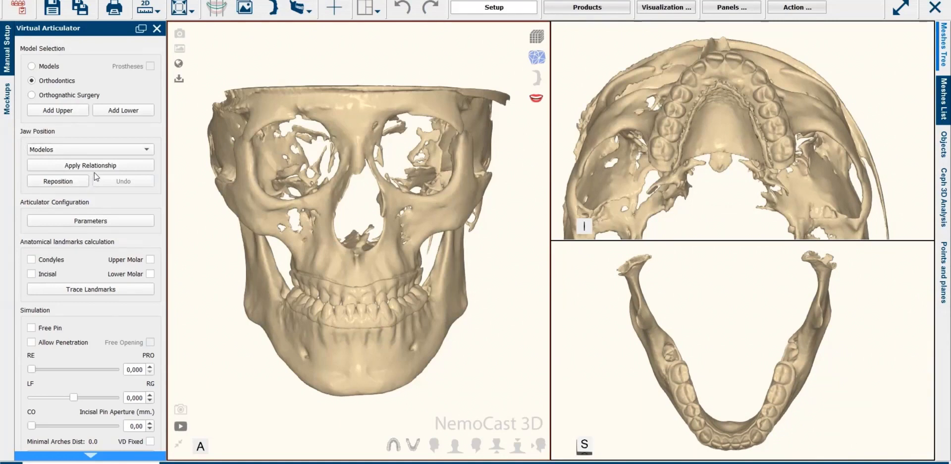
Apply the Initial relationship as the articulator's jaw position, keeping the collision margin during the simulation.
click(146, 149)
click(90, 129)
click(73, 165)
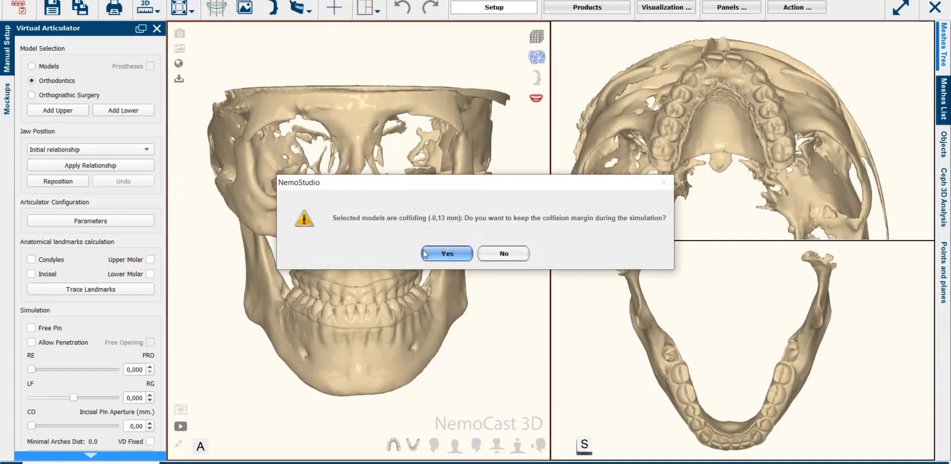
click(431, 253)
Apply the "Modelos" relationship as the articulator's jaw position.
click(147, 149)
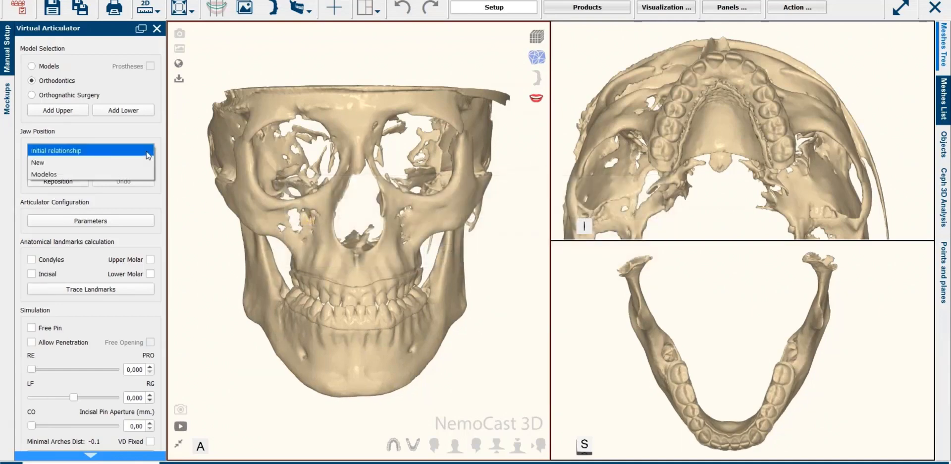
click(73, 174)
click(99, 165)
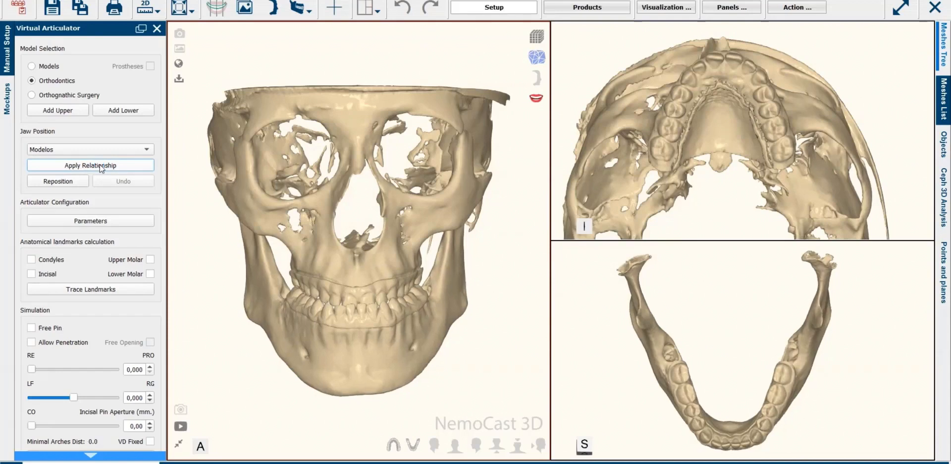
Try repositioning the mandible from the side by centring rotation on the condyle and rotating it about 2.6°, then undo the repositioning.
click(58, 181)
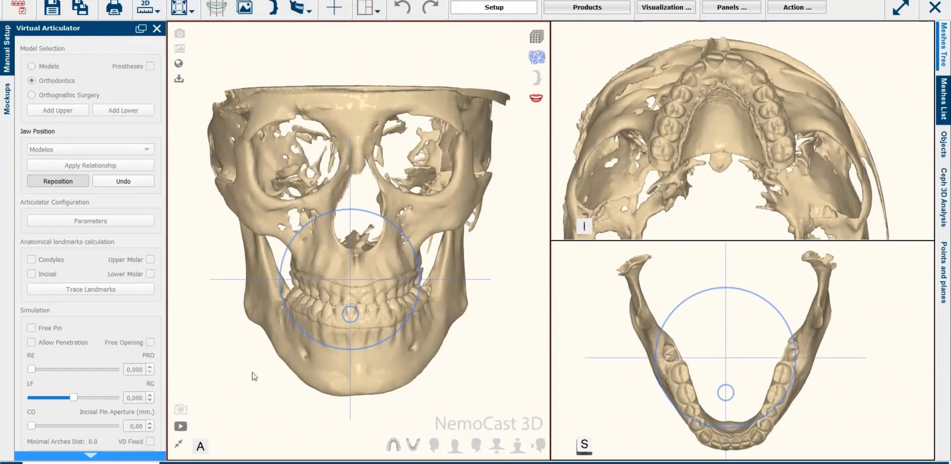
drag(246, 365, 334, 365)
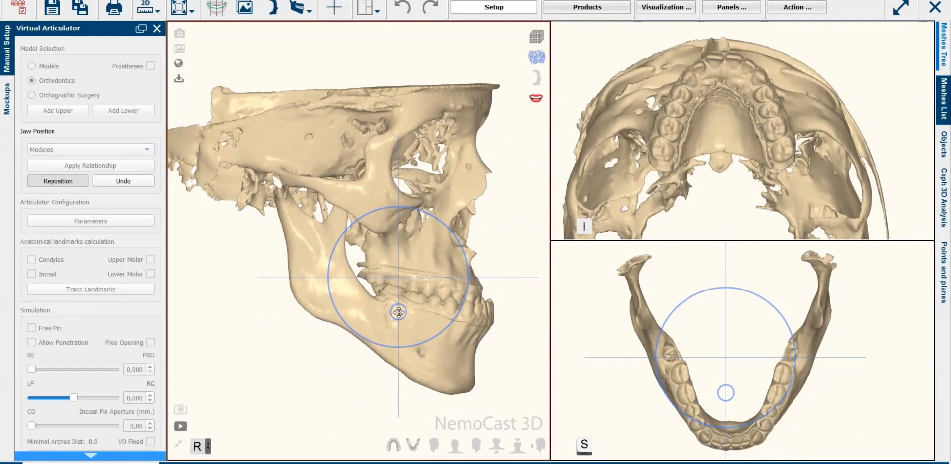
drag(398, 312, 276, 223)
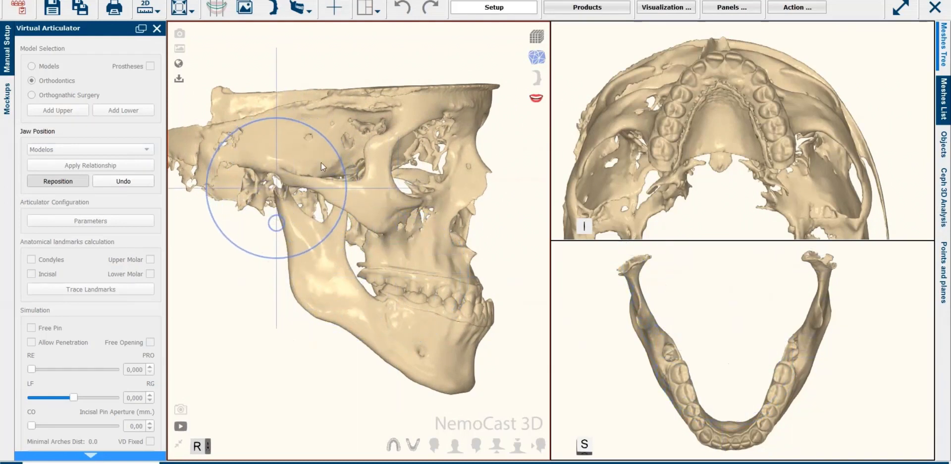
drag(335, 152, 336, 155)
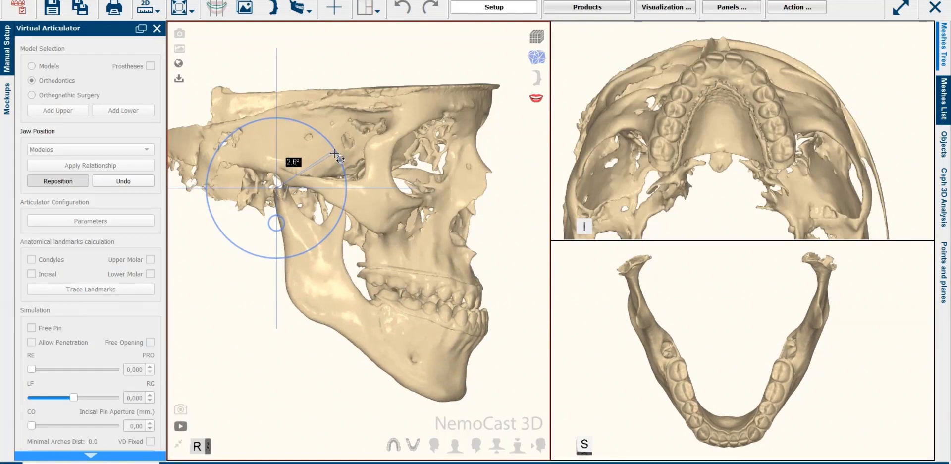
click(123, 181)
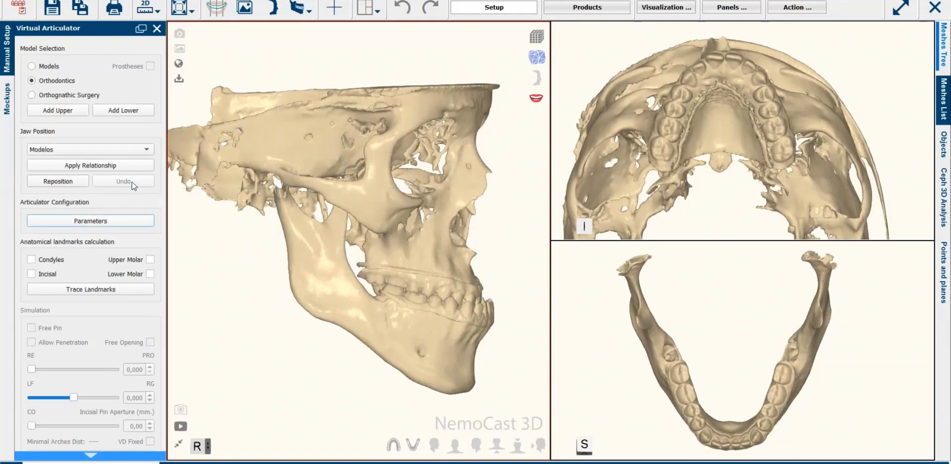
Select the condyle, incisal, upper molar and lower molar landmarks for calculation and start tracing them.
click(454, 445)
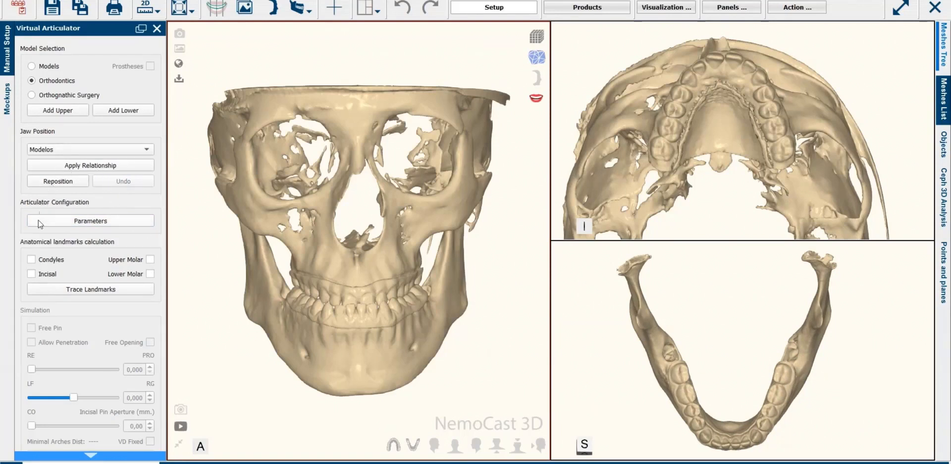
click(31, 259)
click(149, 259)
click(149, 273)
click(31, 273)
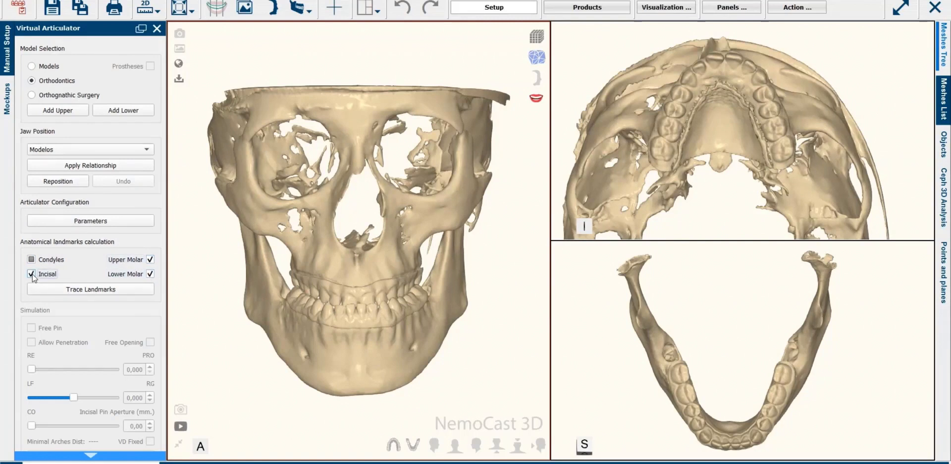
click(105, 291)
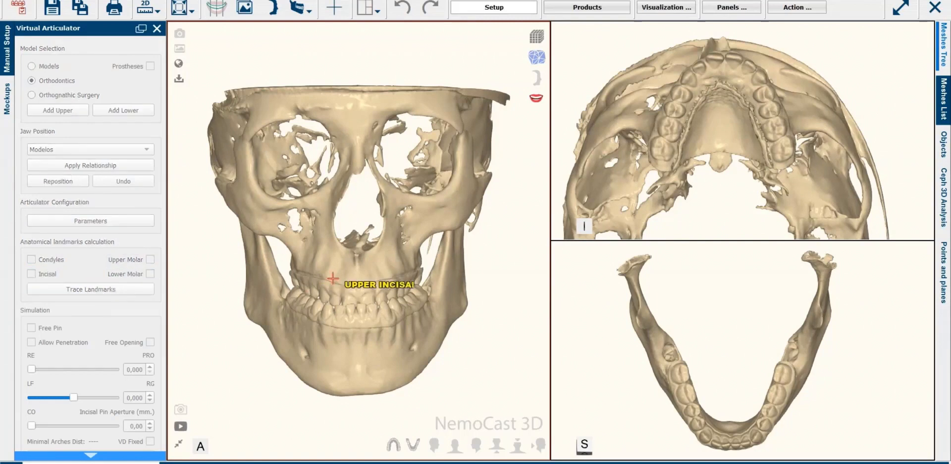
Mark the incisal, left molar and right molar landmarks on the upper arch, and the same three on the lower arch.
click(735, 58)
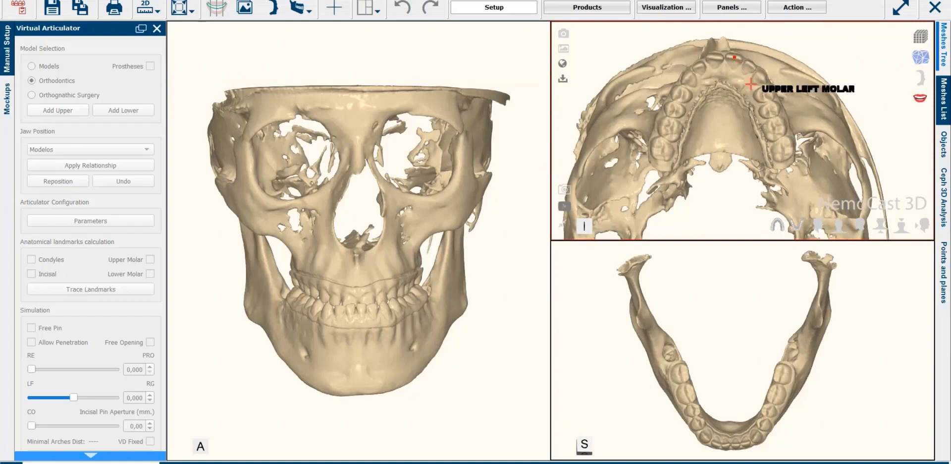
click(780, 120)
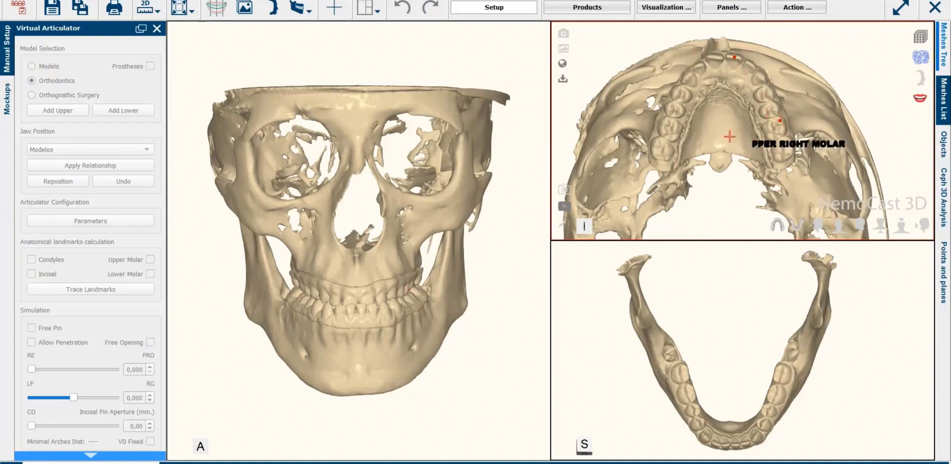
click(665, 122)
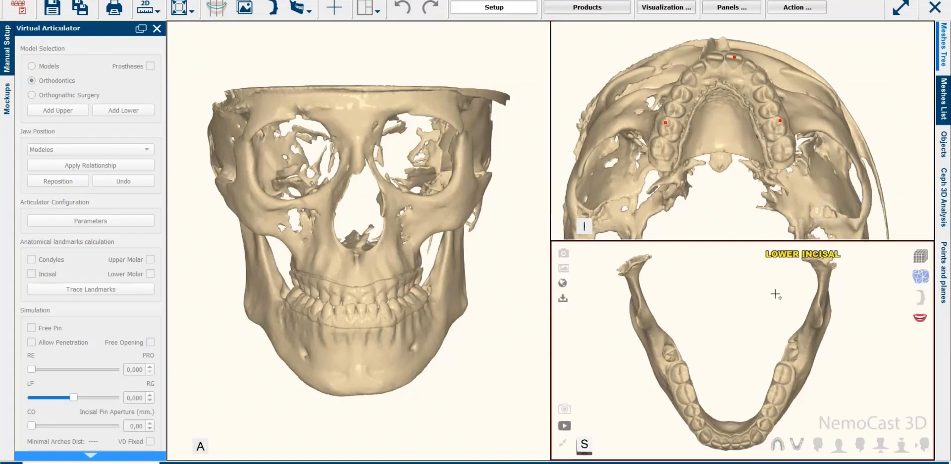
click(734, 445)
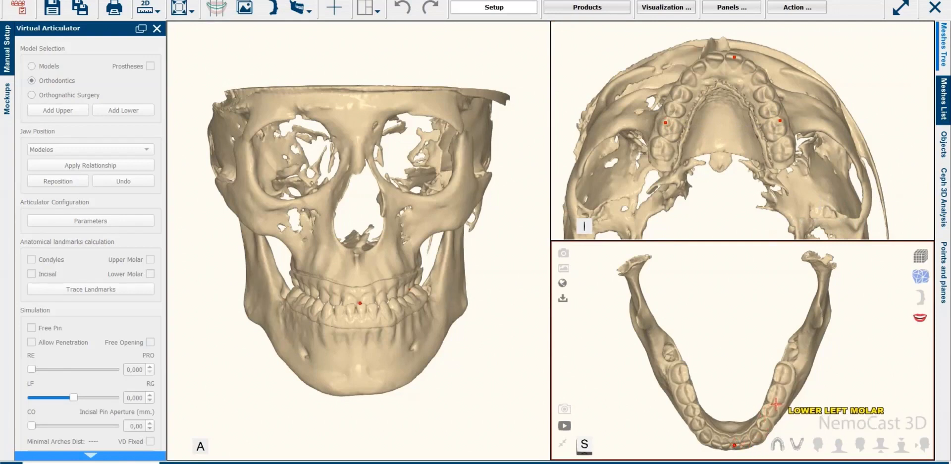
click(775, 400)
click(685, 398)
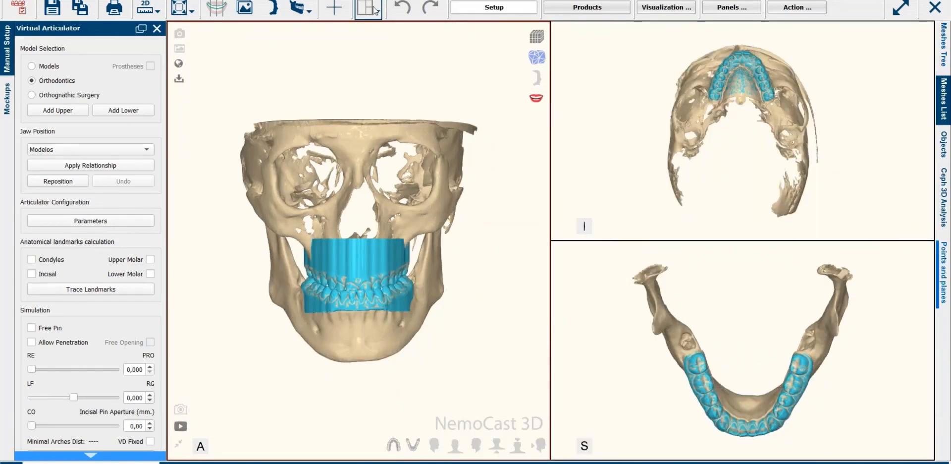
Switch the view to the Standard Layout to have the axial, coronal and sagittal slices beside the 3D model.
click(378, 11)
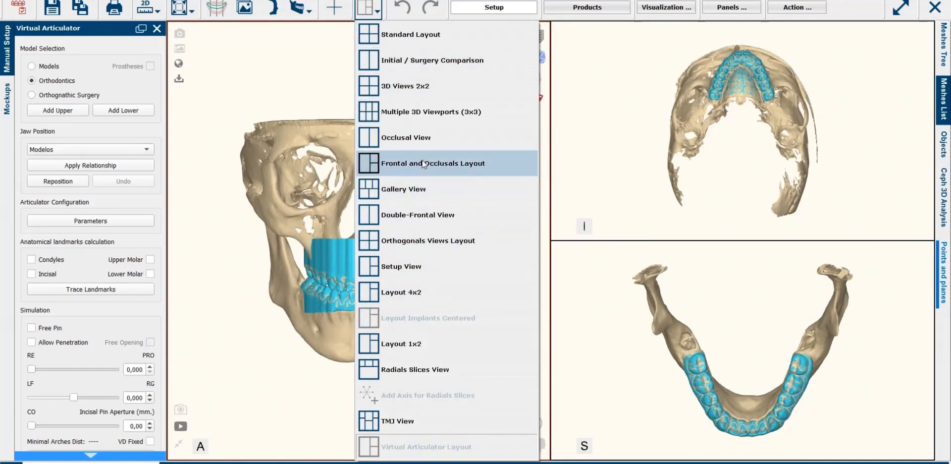
click(417, 41)
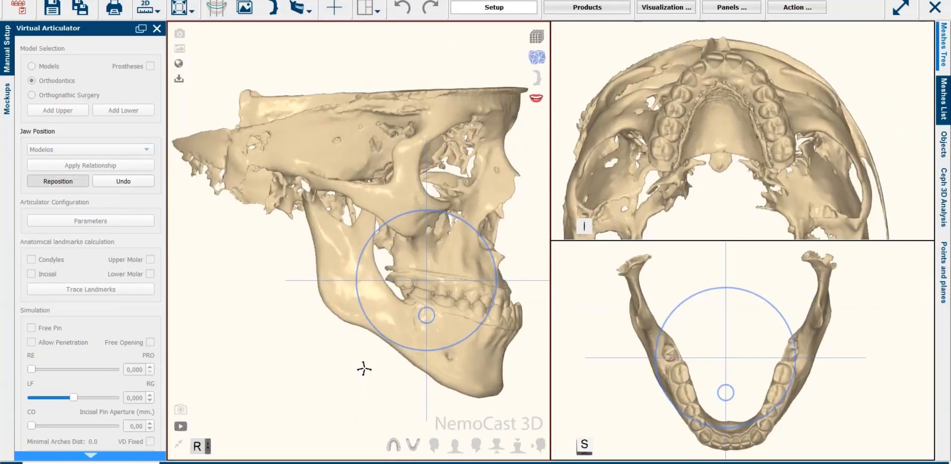
click(102, 291)
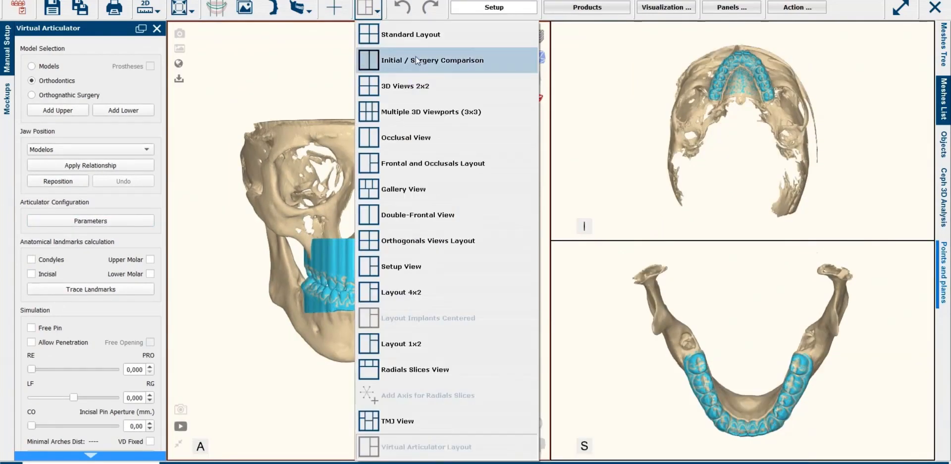
click(432, 80)
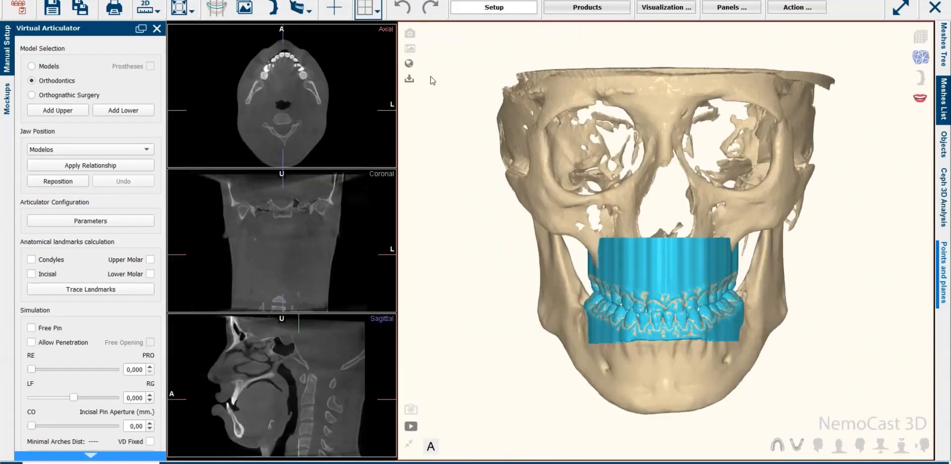
click(378, 14)
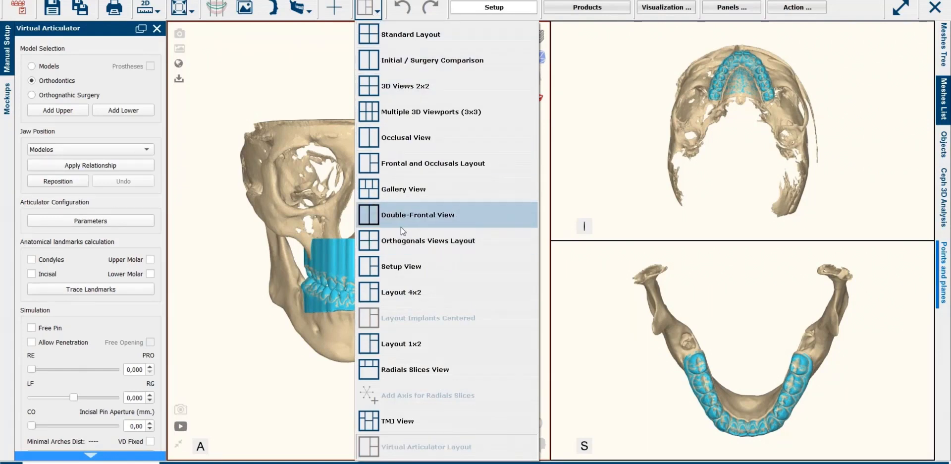
click(417, 35)
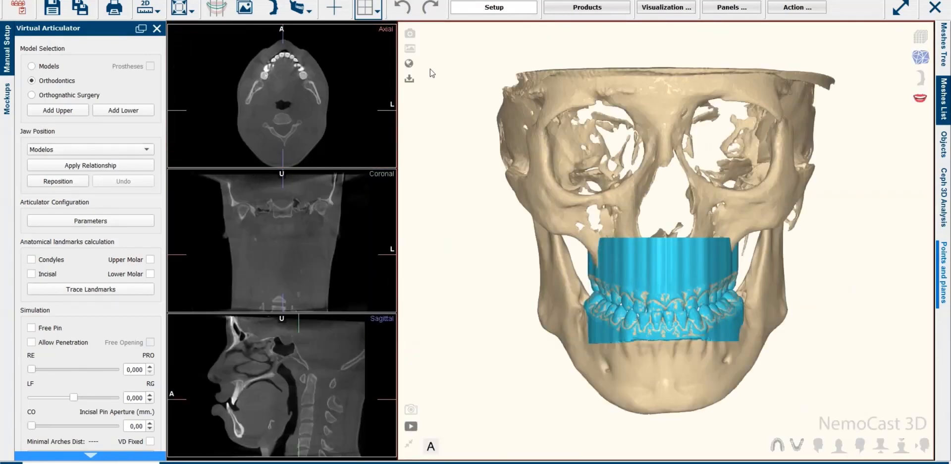
Reposition the coronal slice along the skull so that it passes through the molar region.
mouse_move(282, 35)
mouse_down()
mouse_move(293, 41)
mouse_move(279, 46)
mouse_up()
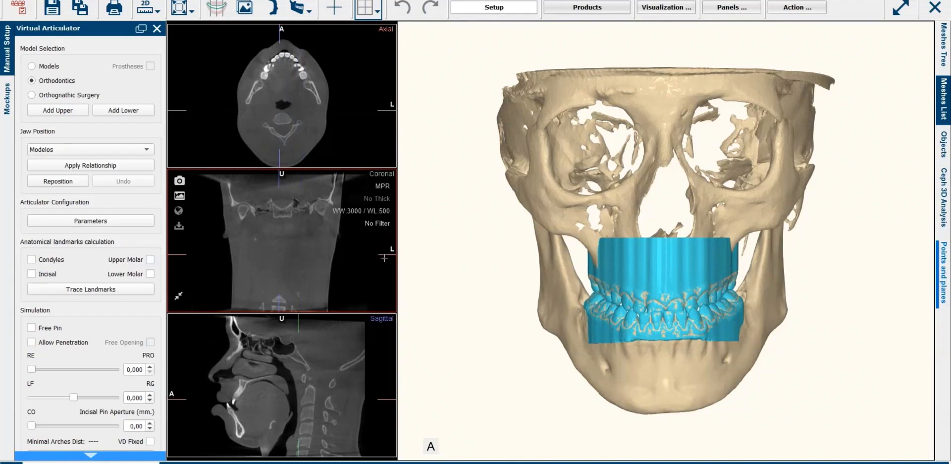
drag(299, 325, 246, 322)
mouse_move(280, 35)
mouse_down()
mouse_move(294, 41)
mouse_move(282, 49)
mouse_up()
drag(381, 255, 383, 257)
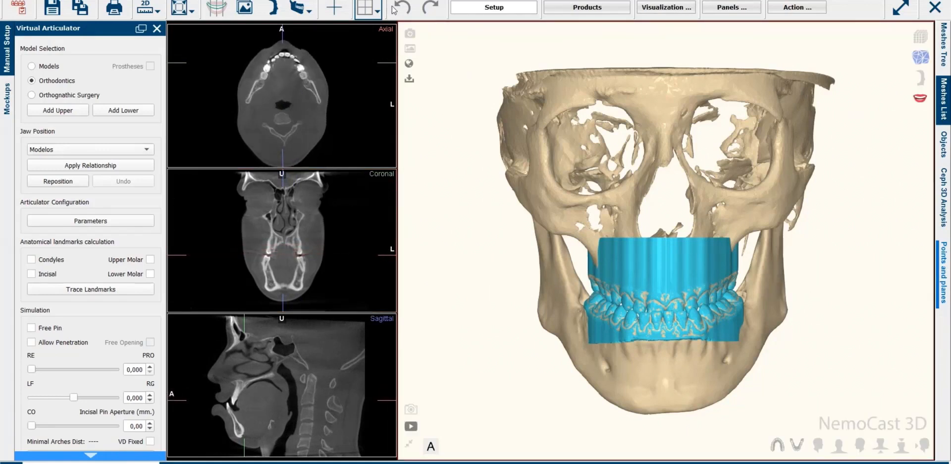
Show the coronal plane in the 3D view together with the skull and dental models.
right_click(425, 88)
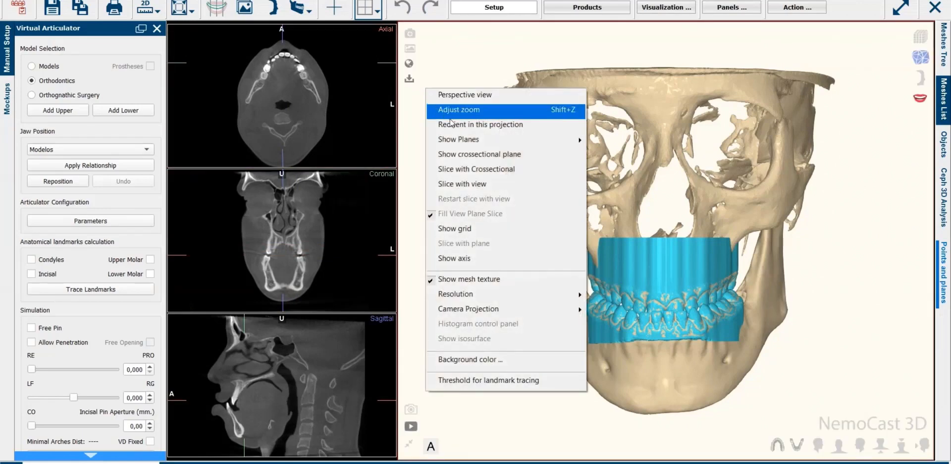
mouse_move(492, 141)
click(631, 200)
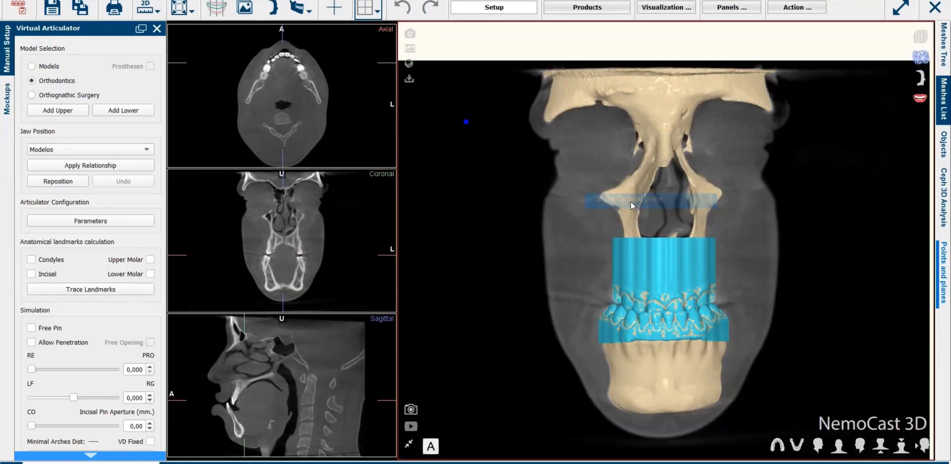
click(944, 99)
click(944, 101)
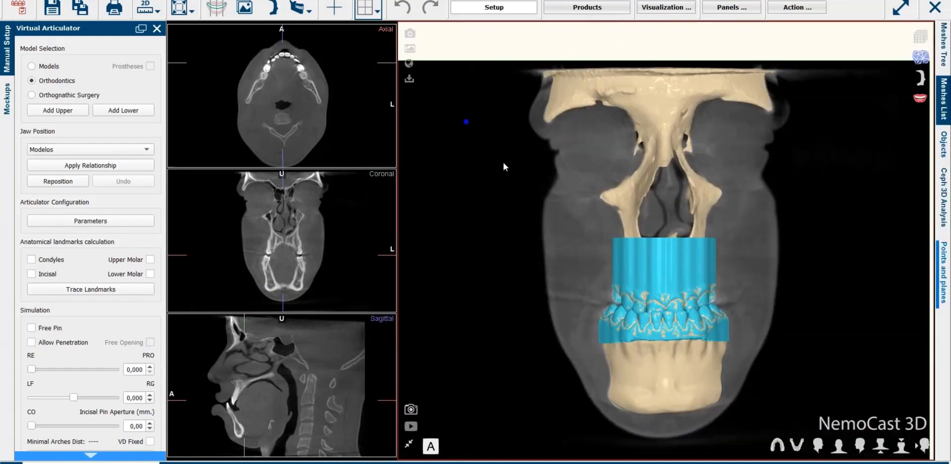
right_click(425, 87)
mouse_move(492, 140)
click(631, 201)
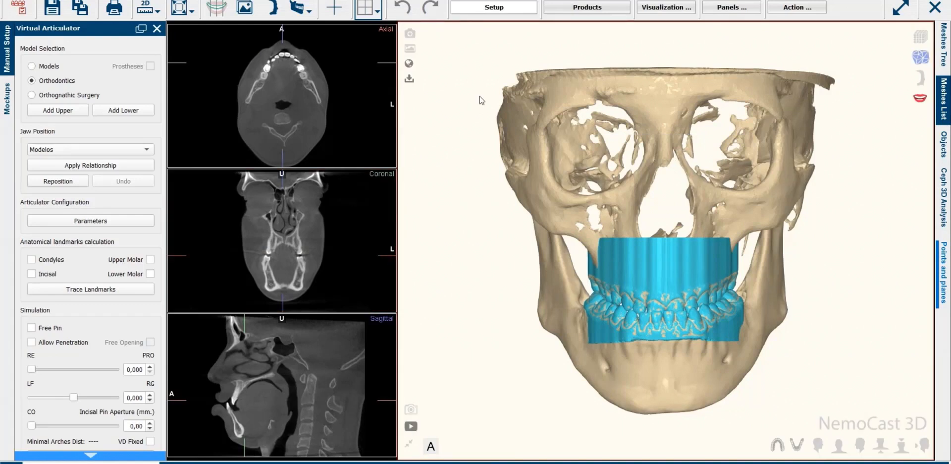
right_click(425, 91)
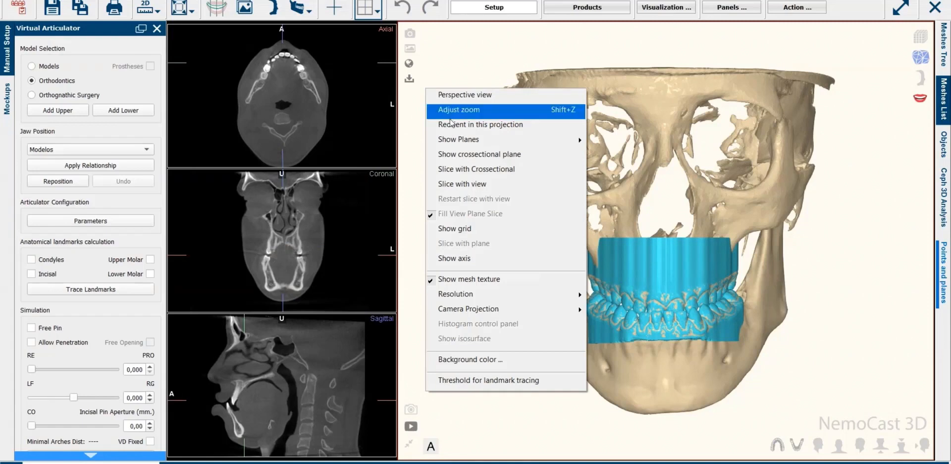
mouse_move(497, 146)
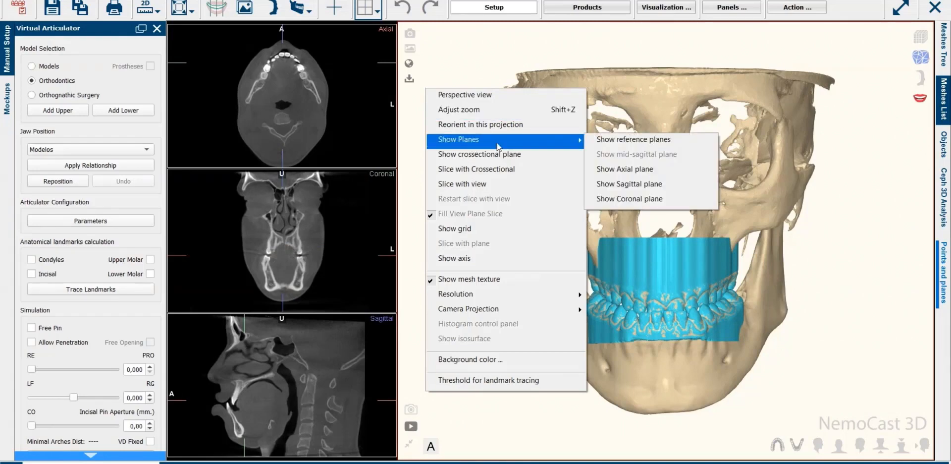
click(631, 199)
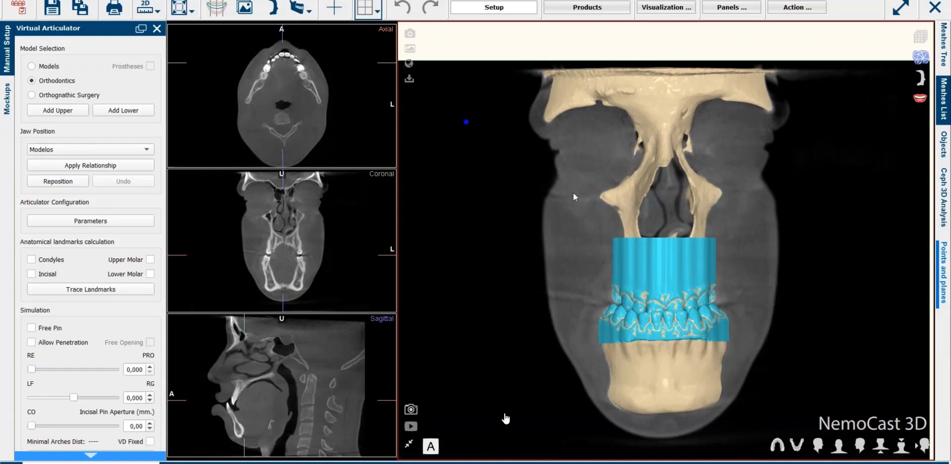
Hide the Upper Model and Lower Model meshes, leaving the prepared maxilla and mandible in view.
click(944, 99)
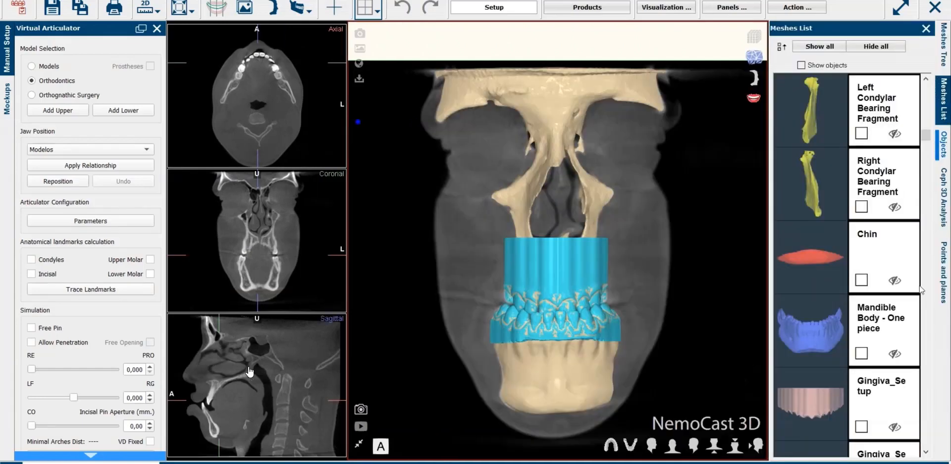
drag(925, 137, 925, 90)
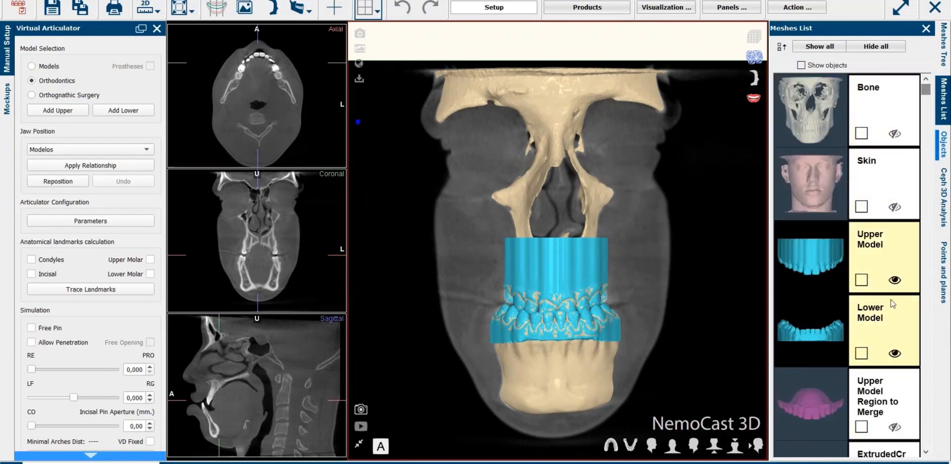
click(893, 280)
click(895, 353)
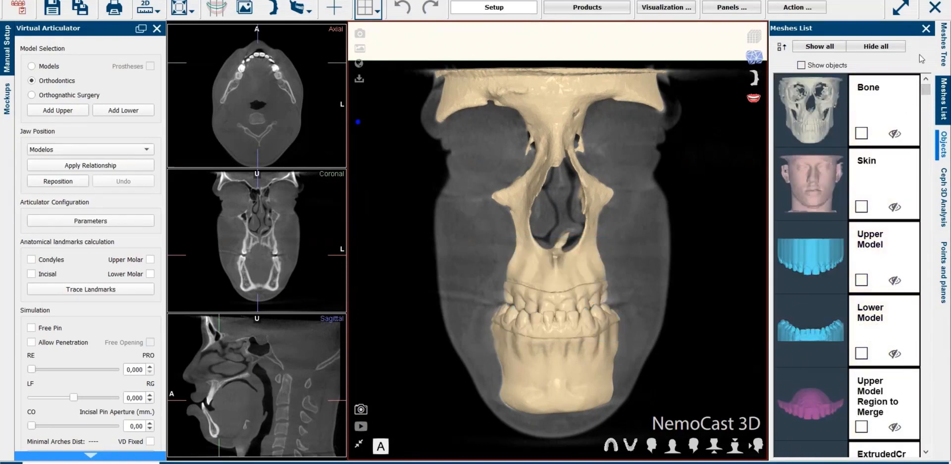
click(926, 28)
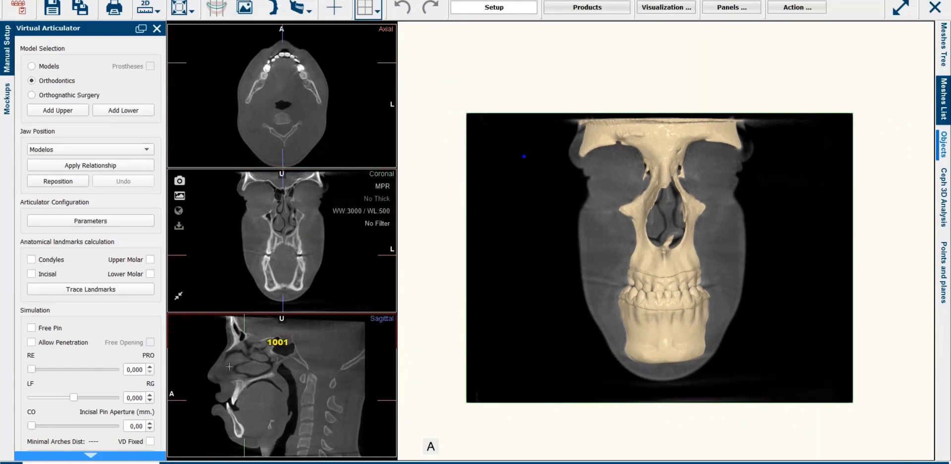
Turn the skull to a side view and move the coronal plane back to the condyles.
drag(245, 323, 278, 324)
drag(429, 304, 643, 308)
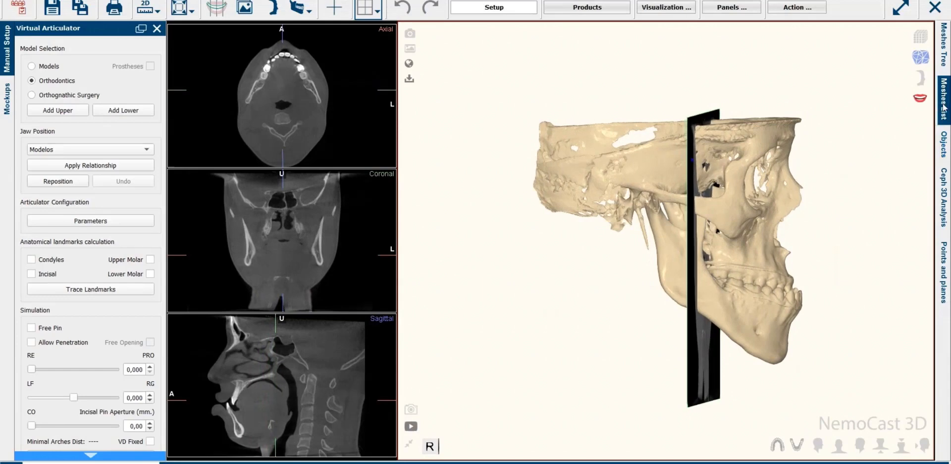
click(937, 114)
drag(929, 94, 936, 125)
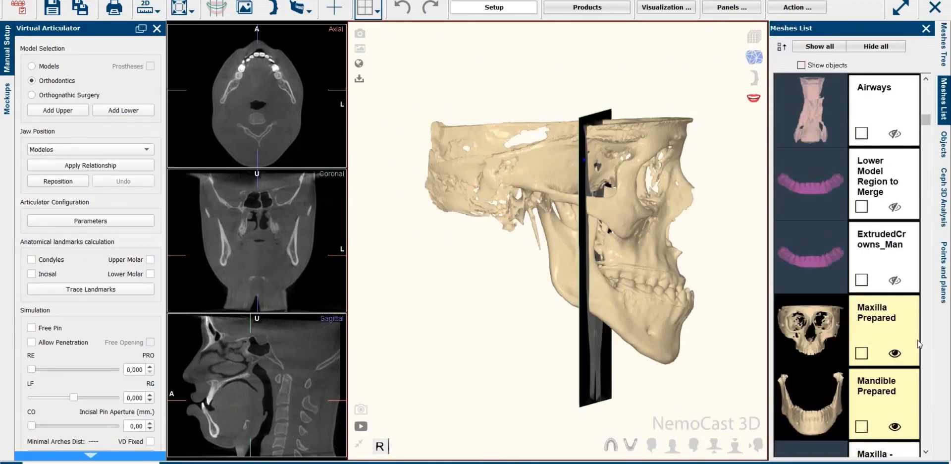
click(894, 354)
click(894, 354)
scroll(888, 343, down, 1)
scroll(868, 349, up, 3)
drag(548, 292, 571, 292)
drag(250, 366, 272, 367)
Hide the Maxilla Prepared mesh and view the mandible's condyles from the front against the coronal slice.
scroll(891, 206, down, 2)
click(894, 206)
scroll(894, 198, up, 2)
scroll(895, 134, down, 3)
click(894, 134)
click(894, 134)
scroll(895, 134, up, 1)
click(894, 280)
mouse_move(712, 353)
mouse_down()
mouse_move(653, 352)
mouse_move(710, 354)
mouse_up()
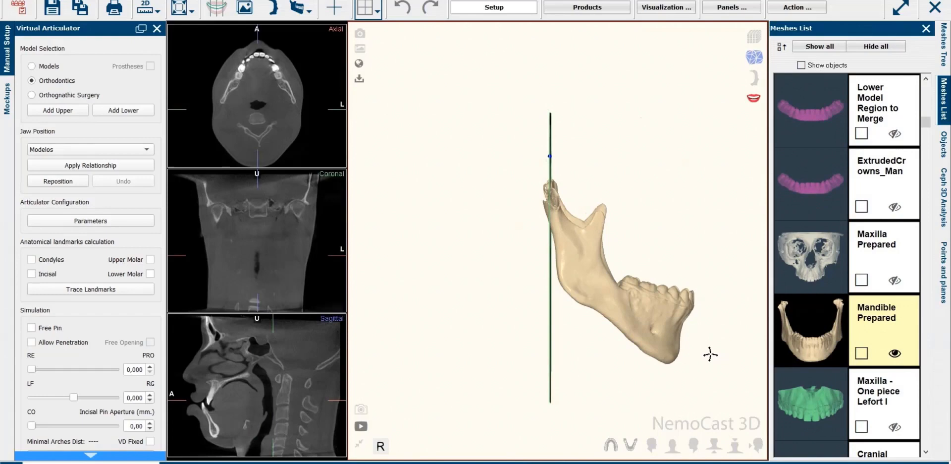
drag(710, 353, 650, 363)
drag(650, 362, 529, 362)
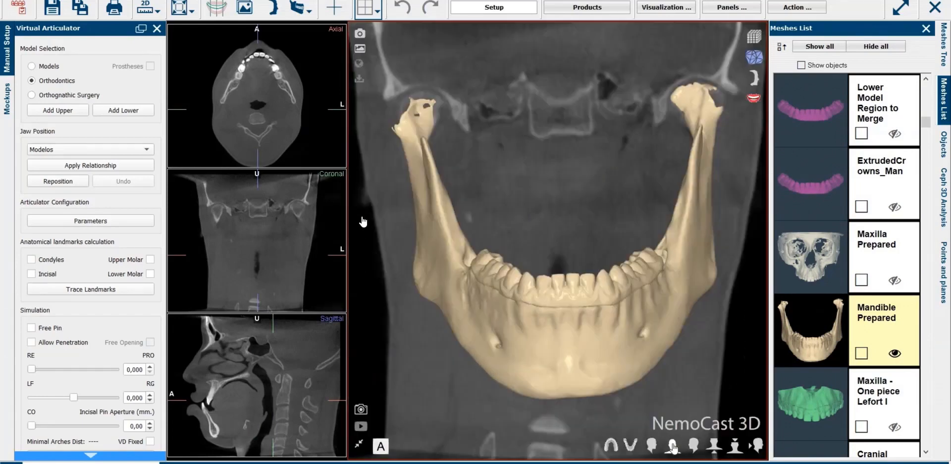
scroll(641, 366, down, 1)
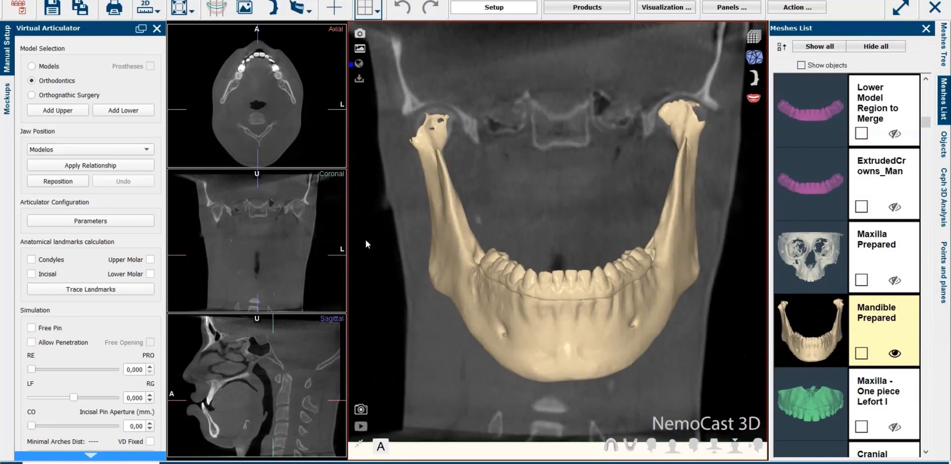
Apply the "Initial relationship" as the jaw position, keeping the collision margin during simulation, to compare the condyle position.
click(150, 151)
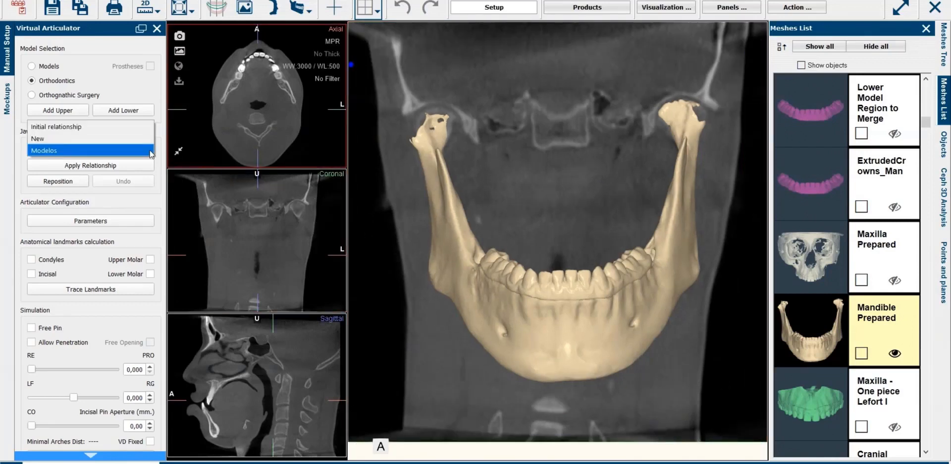
click(81, 127)
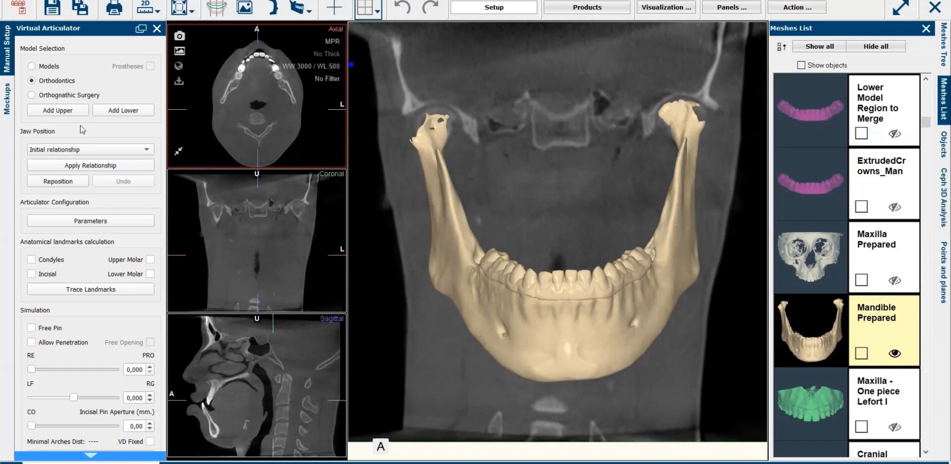
click(84, 166)
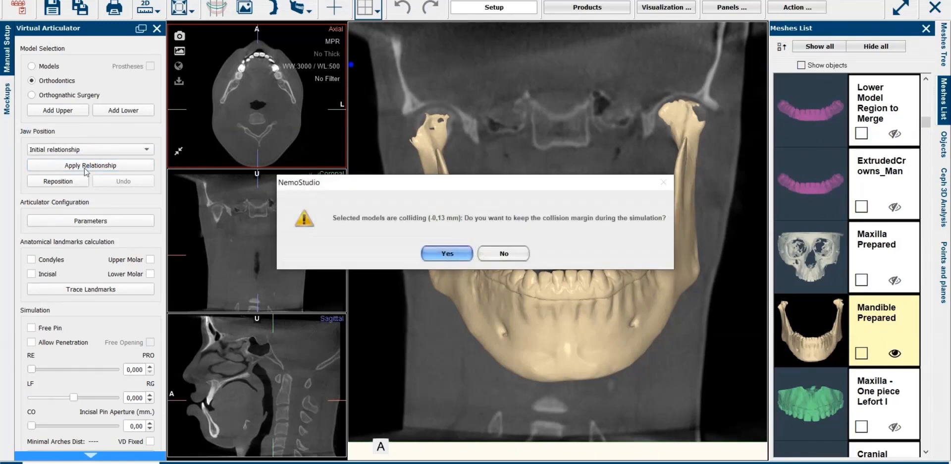
click(446, 253)
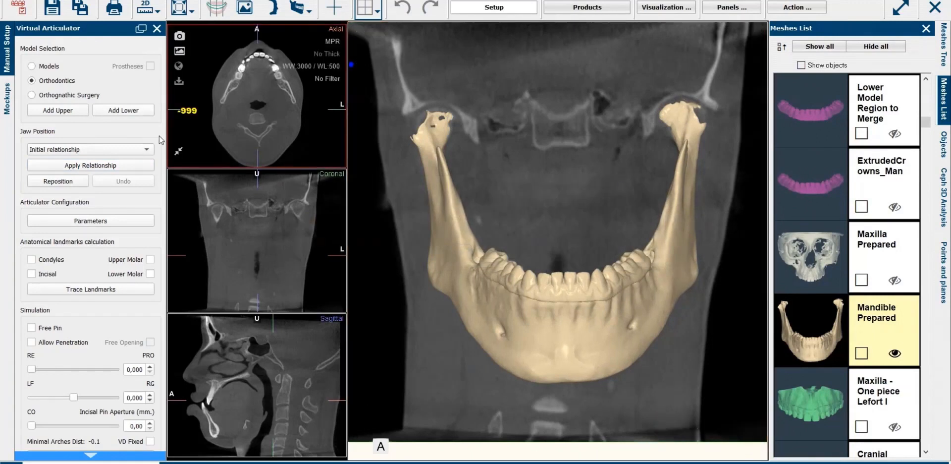
Reapply the "Modelos" relationship as the jaw position.
click(147, 149)
click(78, 178)
click(105, 168)
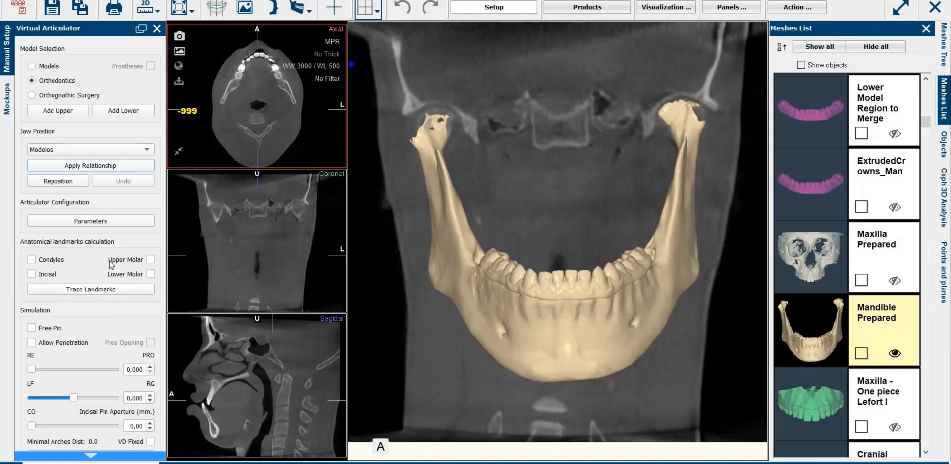
Review the articulator setup parameters for both condyles and the articulator measurements, leaving them unchanged.
click(92, 220)
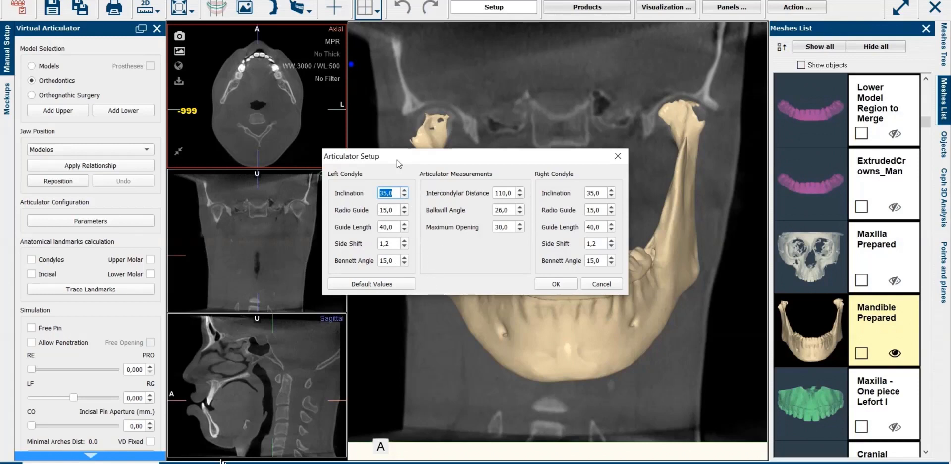
drag(398, 163, 169, 118)
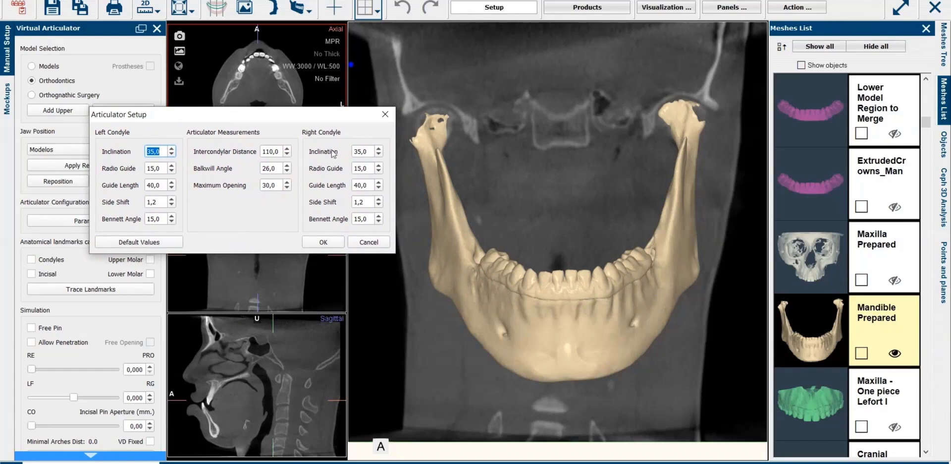
click(385, 114)
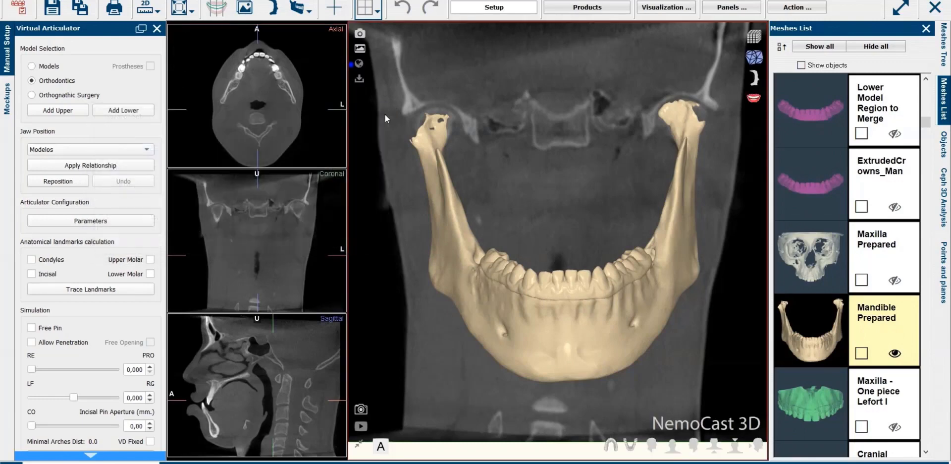
Return to the Virtual Articulator Layout and show the Maxilla Prepared mesh again.
click(377, 12)
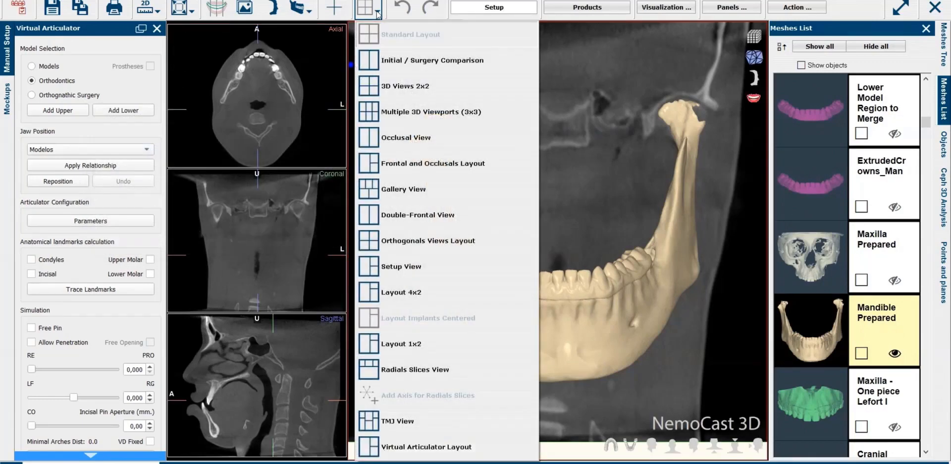
click(412, 444)
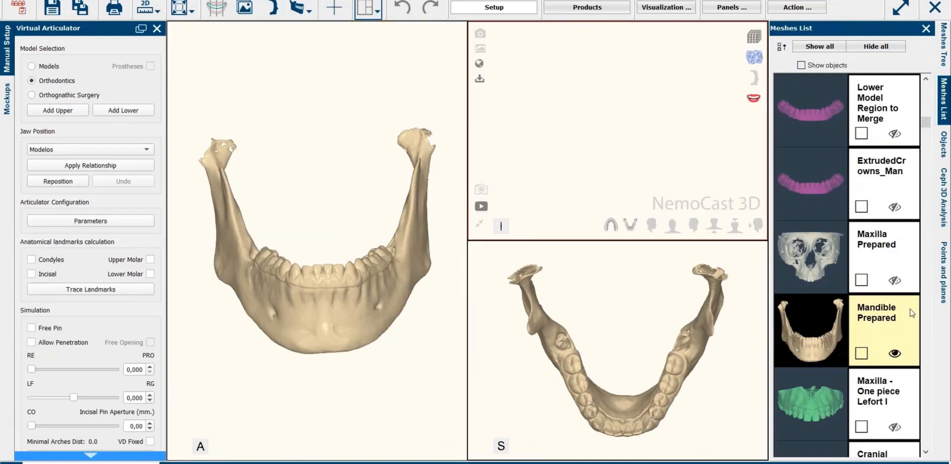
click(894, 280)
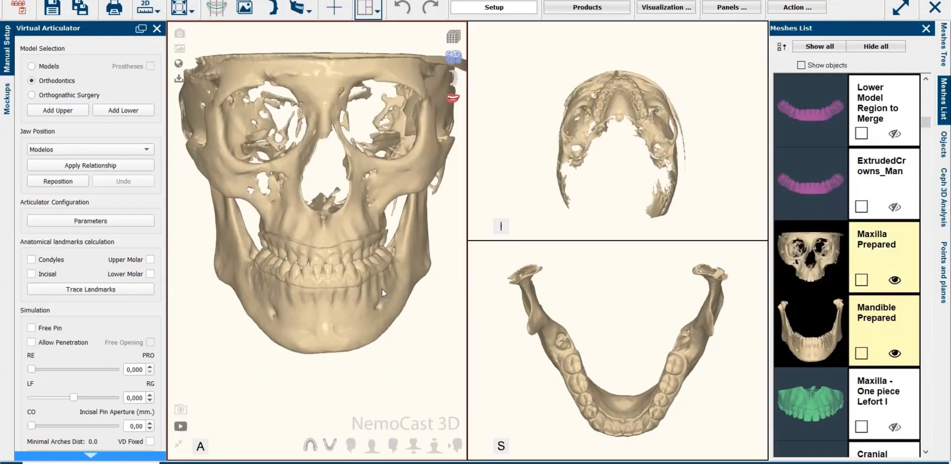
Close the meshes list and test the jaw's protrusion movement in the right lateral view.
scroll(370, 299, down, 1)
click(926, 28)
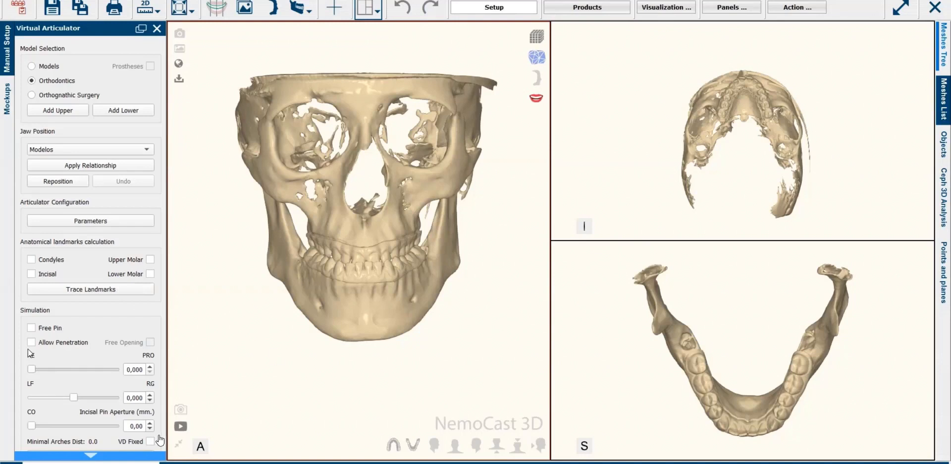
click(32, 369)
drag(34, 371, 11, 366)
click(432, 444)
scroll(354, 381, up, 3)
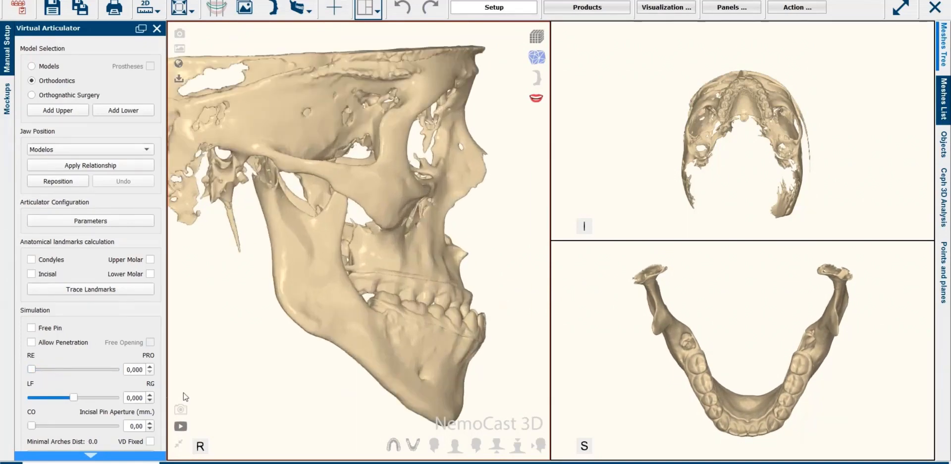
drag(32, 369, 7, 365)
scroll(279, 352, down, 1)
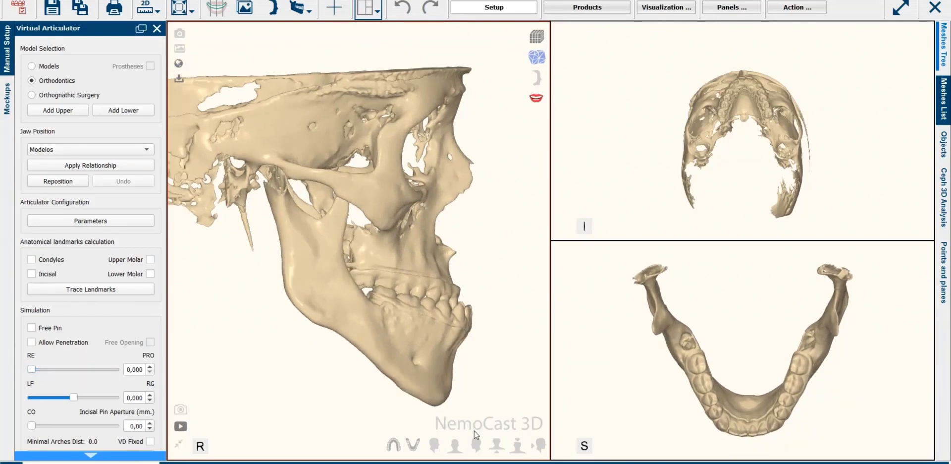
Test the left-right jaw movement in the frontal view and reset the simulation.
click(454, 444)
mouse_move(76, 400)
mouse_down()
mouse_move(91, 401)
mouse_move(52, 403)
mouse_move(76, 401)
mouse_up()
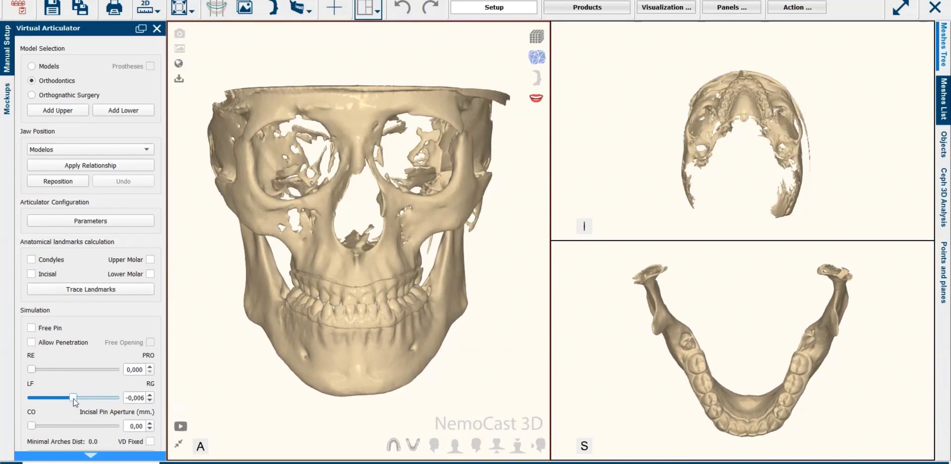
click(105, 454)
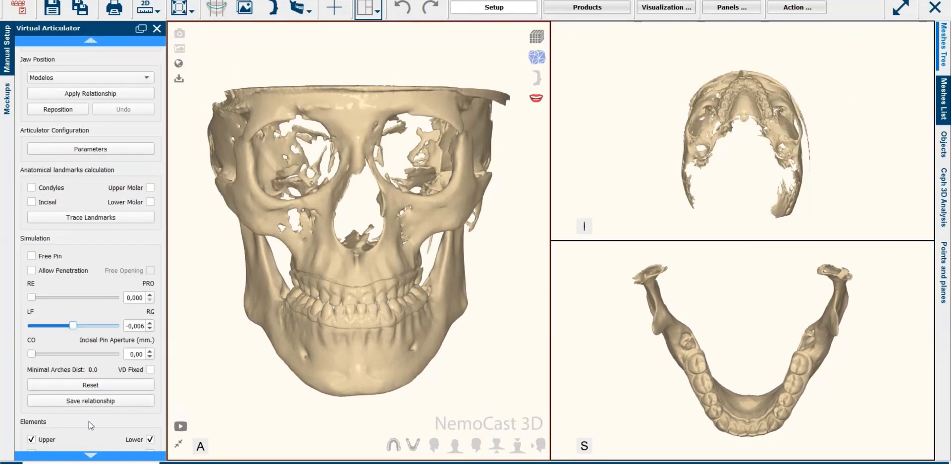
click(88, 384)
Simulate jaw opening to an incisal pin aperture of about 4.61 mm in the lateral view and close it again.
drag(234, 377, 376, 376)
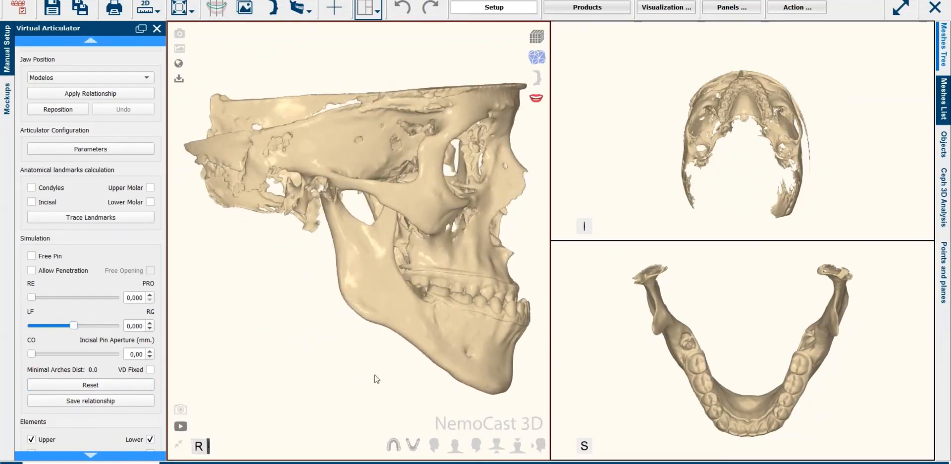
drag(320, 365, 327, 357)
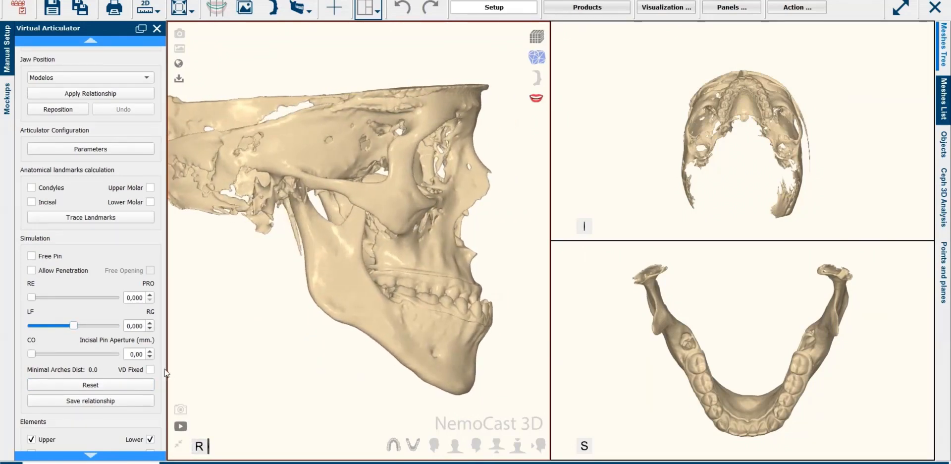
drag(31, 353, 46, 358)
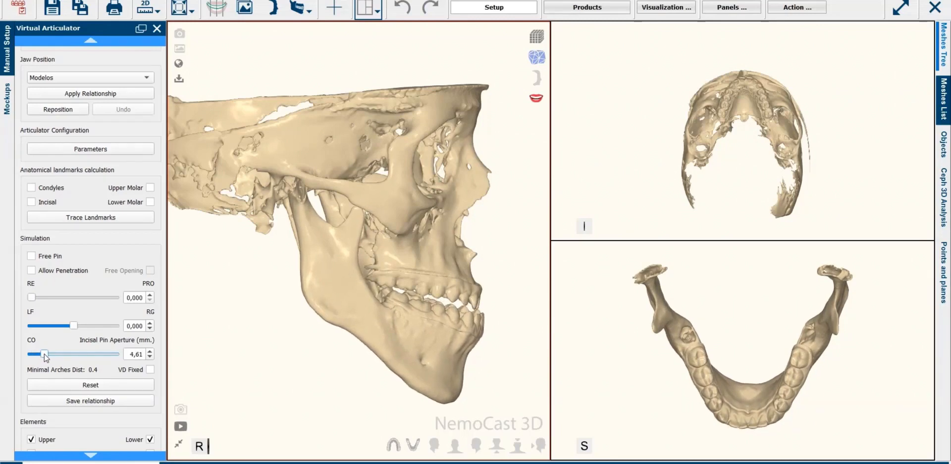
drag(359, 381, 239, 381)
drag(44, 354, 14, 358)
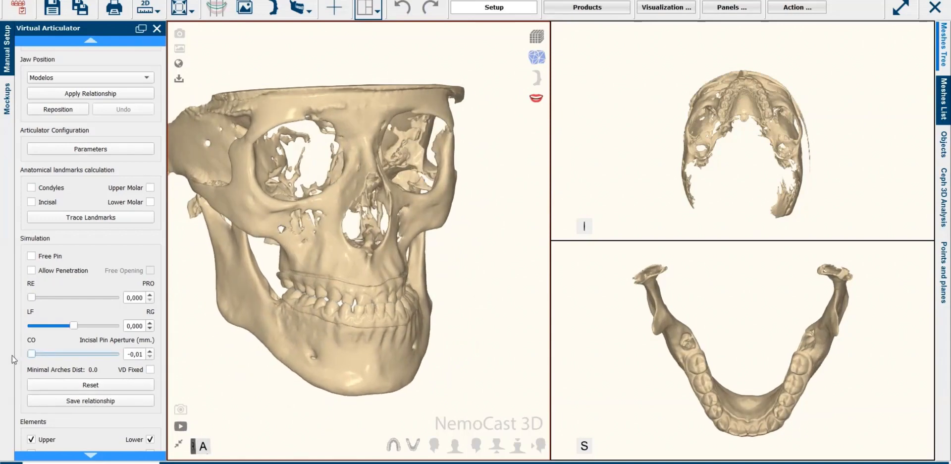
Enable colouring for the upper arch and show the Distances colour map on the occlusal surfaces of both arches.
click(90, 456)
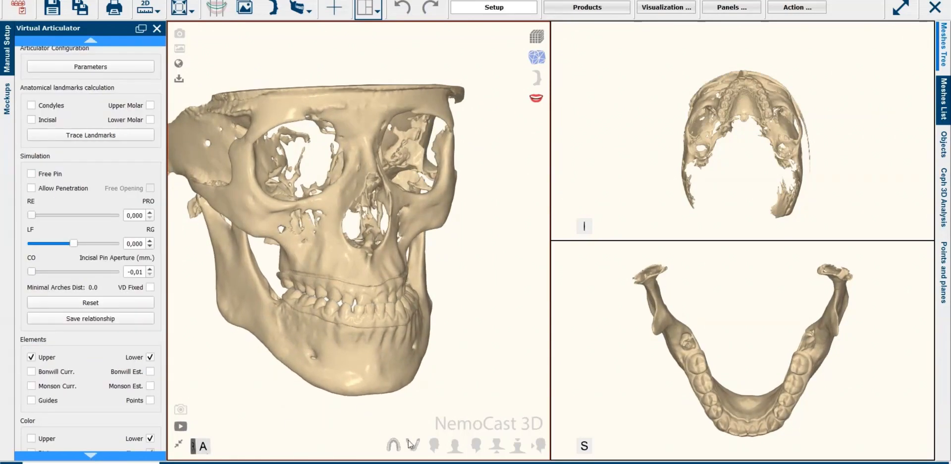
click(455, 444)
click(92, 456)
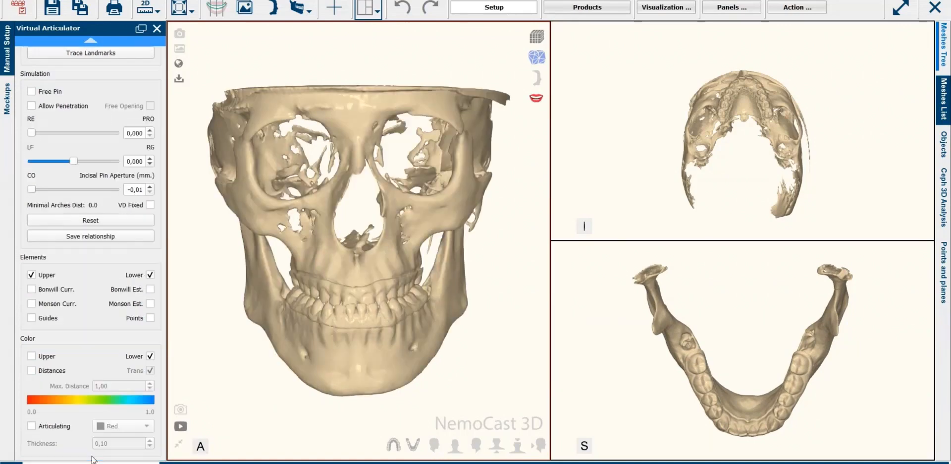
click(31, 355)
click(31, 370)
scroll(715, 194, up, 2)
scroll(703, 191, up, 5)
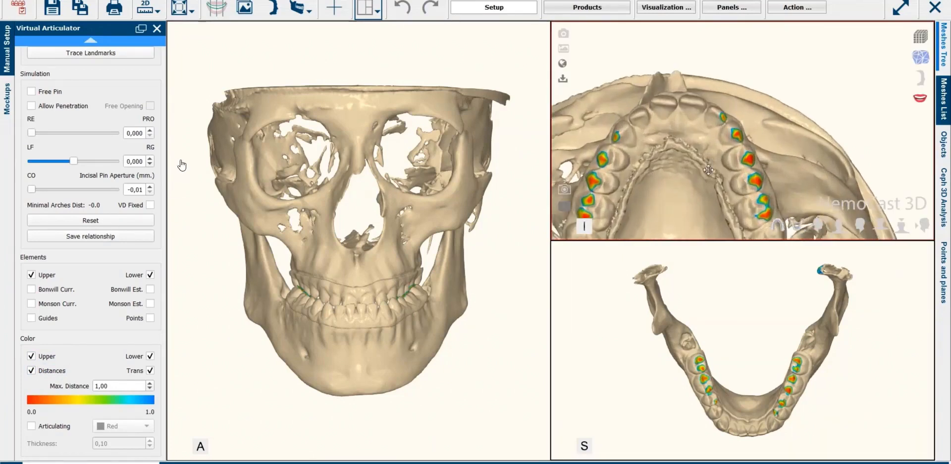
scroll(700, 182, up, 2)
scroll(721, 295, up, 5)
middle_drag(720, 296, 711, 267)
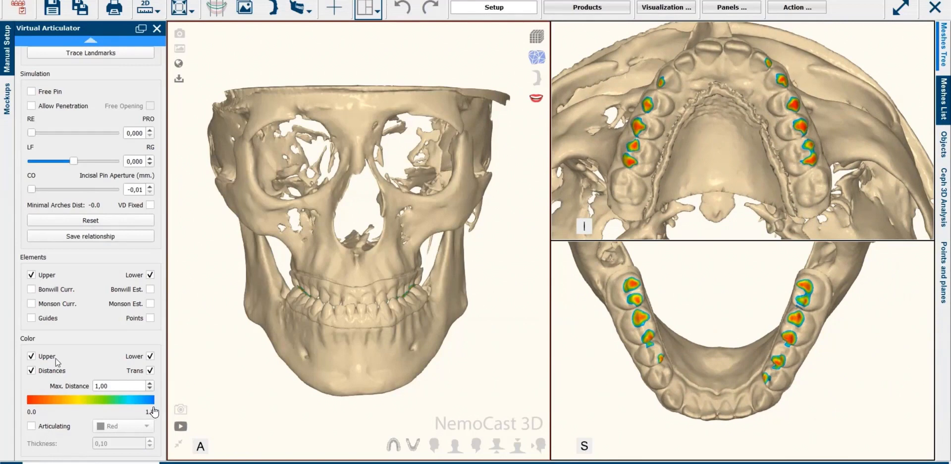
Try switching from the Distances colour map to articulating marks, and restore the distance colours on both arches.
drag(33, 189, 29, 192)
click(30, 370)
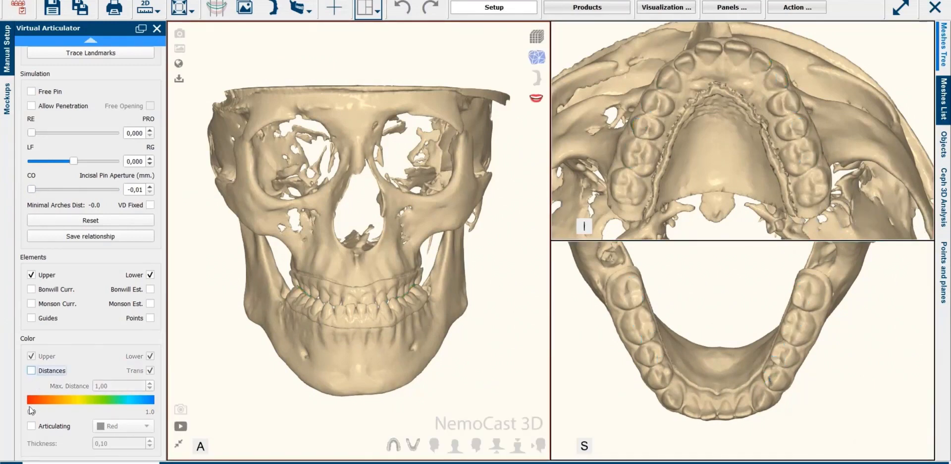
click(31, 426)
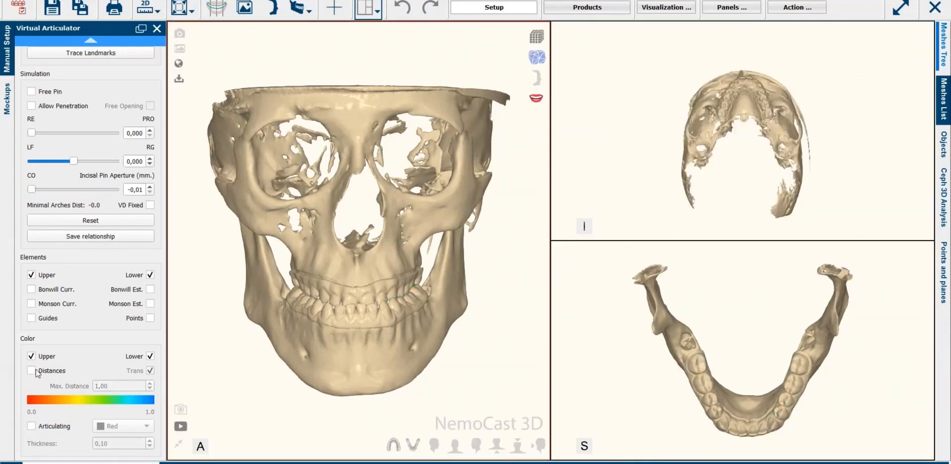
click(37, 372)
scroll(677, 223, up, 3)
scroll(678, 224, up, 3)
scroll(713, 280, up, 3)
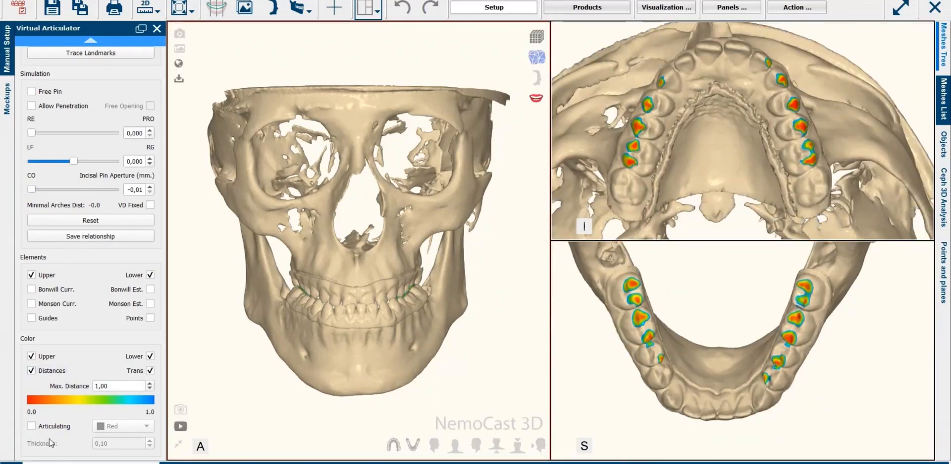
Open the jaw to an incisal pin aperture of about 1.59 mm to examine the contact distances, and close it again.
drag(32, 189, 31, 196)
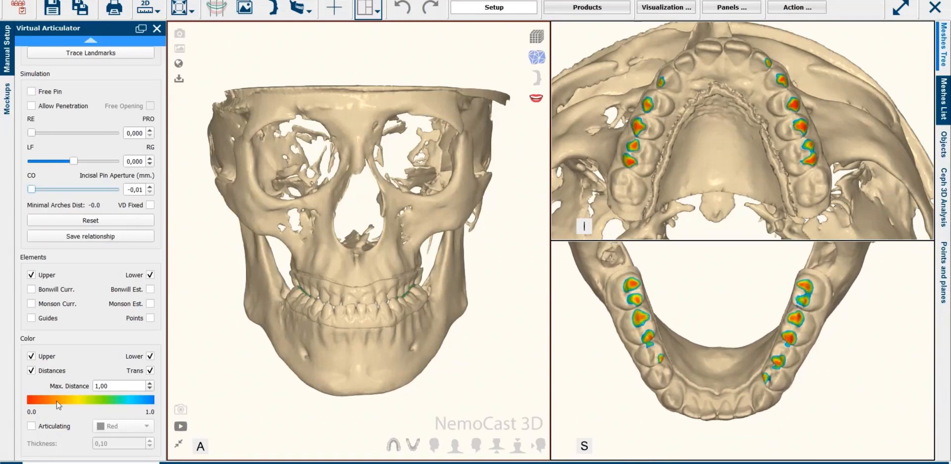
click(623, 293)
drag(31, 189, 39, 191)
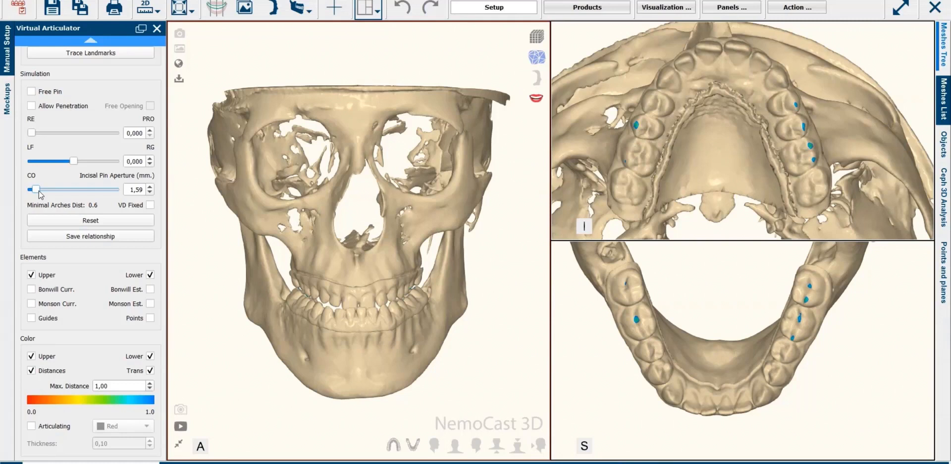
drag(39, 190, 23, 195)
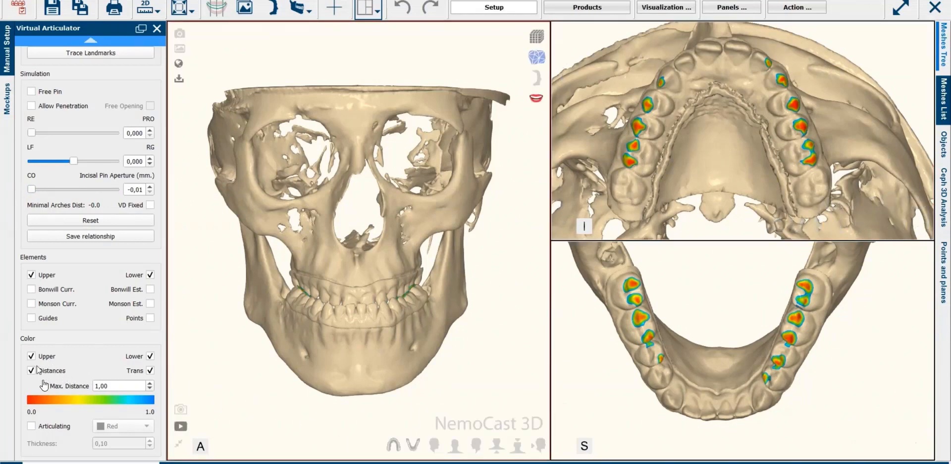
Replace the distance colours with articulating paper marks in Blue at a thickness of 0.09.
click(31, 370)
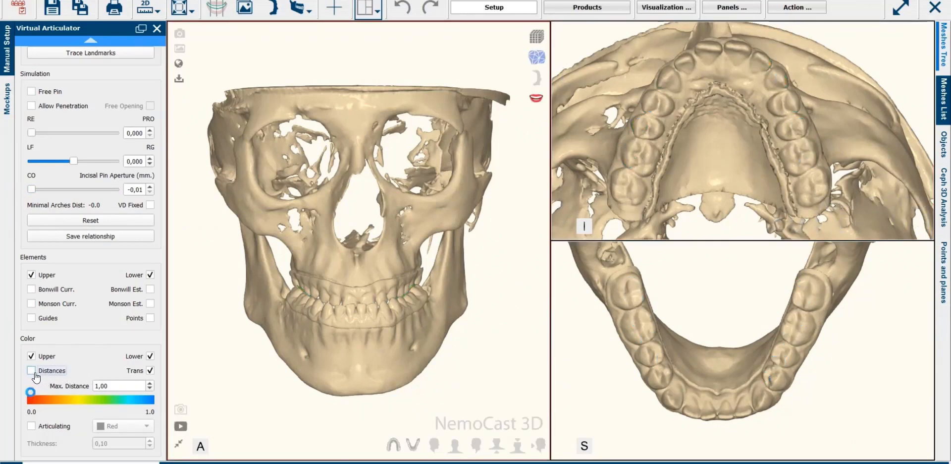
click(41, 426)
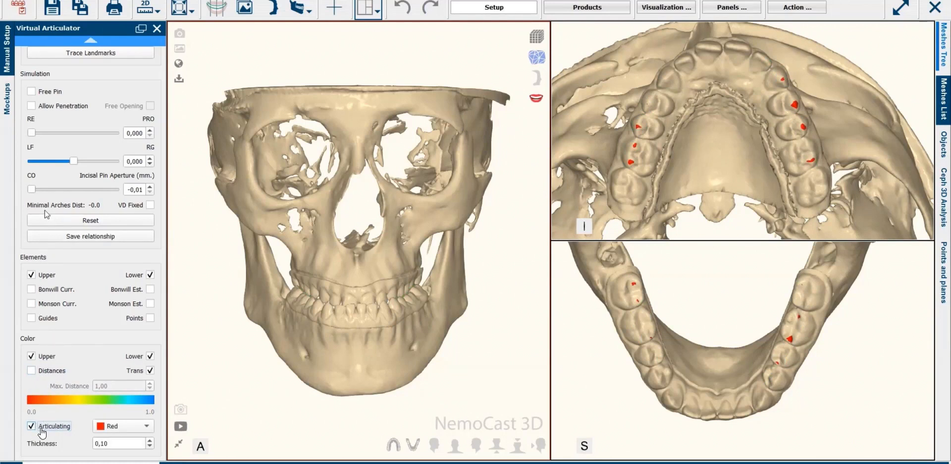
drag(33, 191, 25, 196)
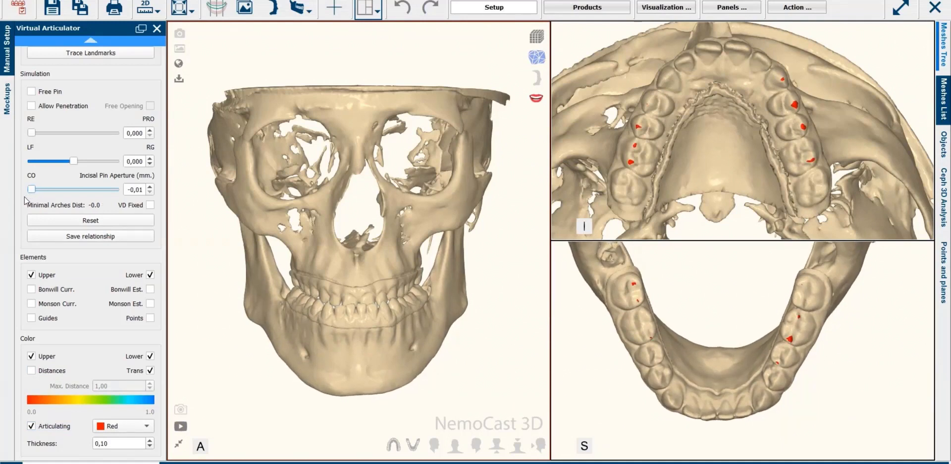
scroll(114, 444, down, 2)
scroll(110, 430, up, 1)
scroll(112, 427, down, 1)
scroll(117, 429, down, 1)
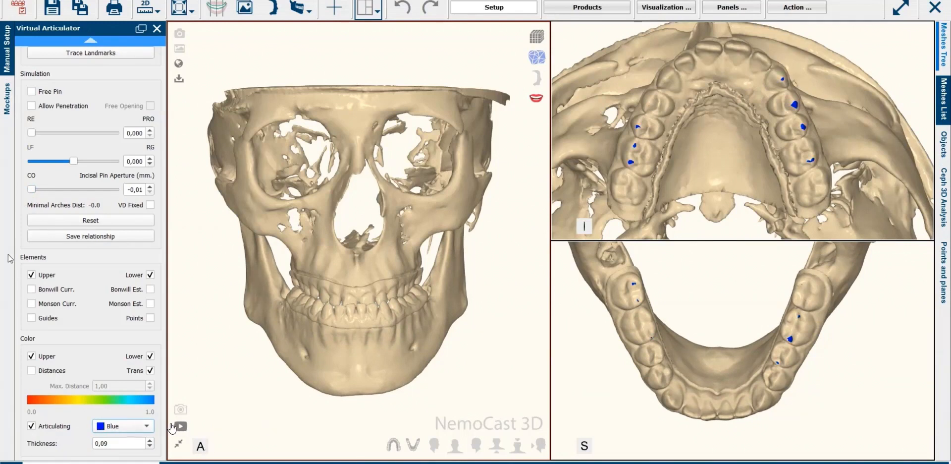
Open the jaw to an incisal pin aperture of 3.01 mm and switch the contact colouring back to Distances.
drag(35, 189, 43, 189)
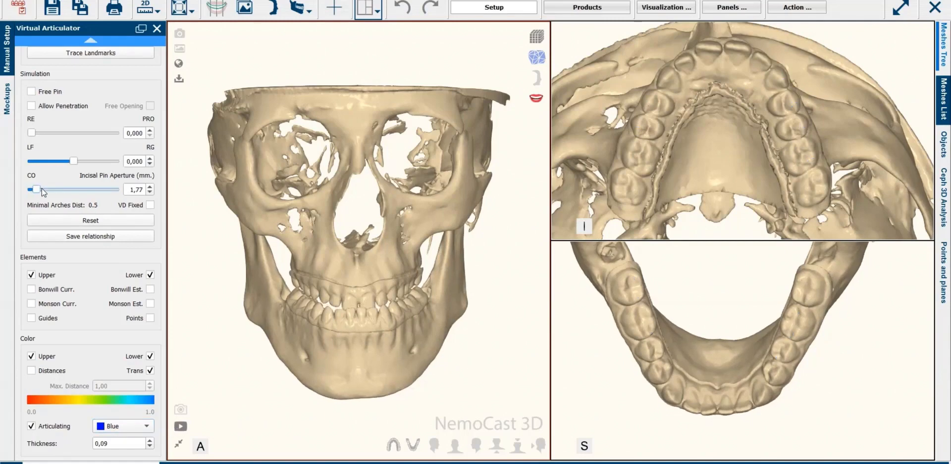
drag(207, 372, 356, 357)
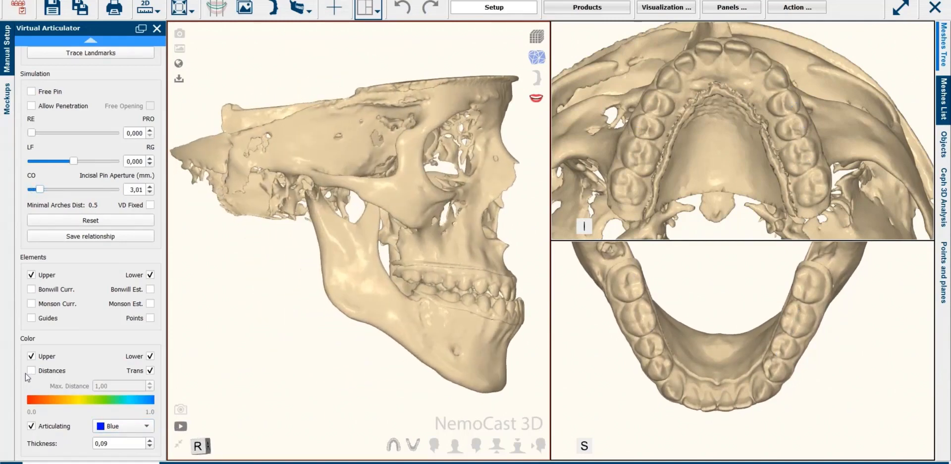
click(38, 371)
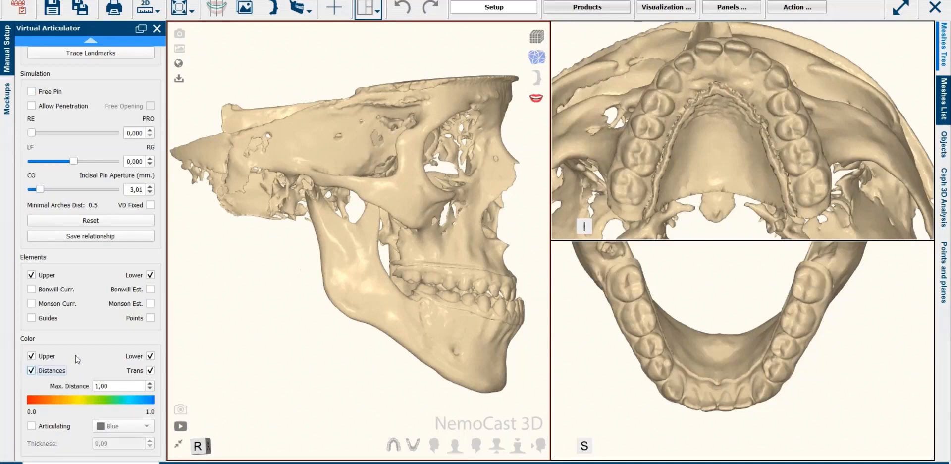
Save the open jaw position as a new relationship with the ID "Nova".
click(115, 237)
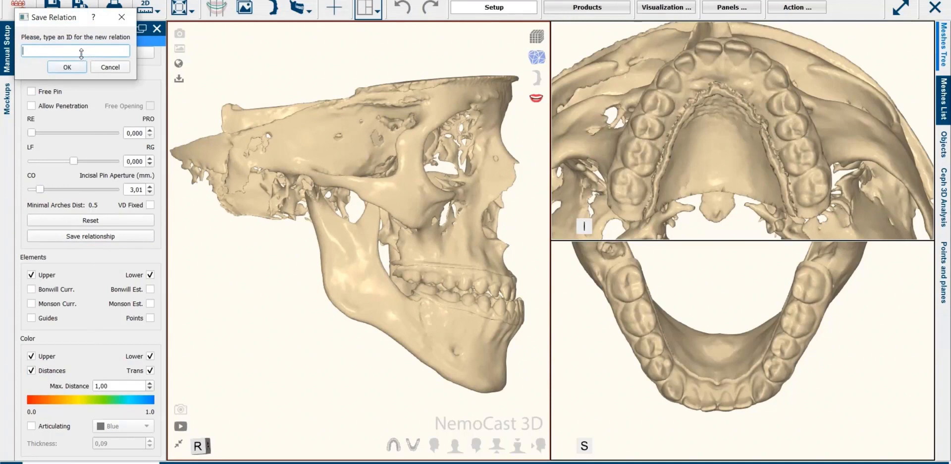
text(Nova)
click(70, 67)
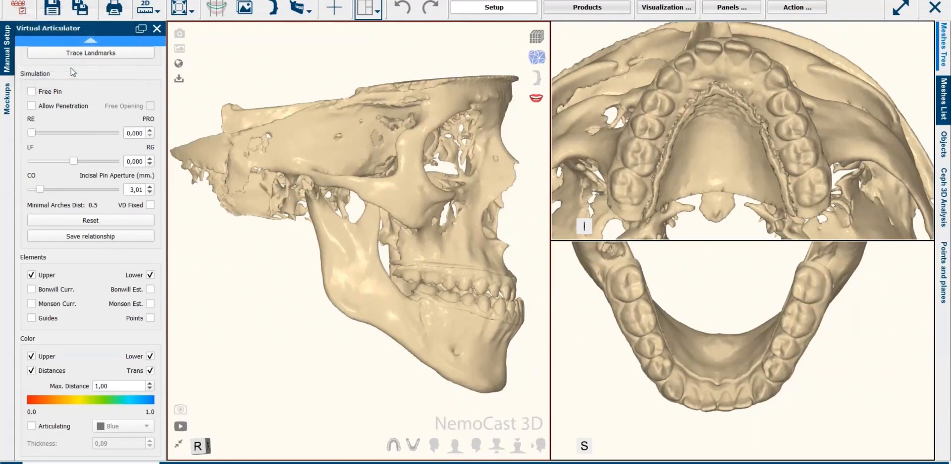
Check the jaw position list for the saved "Nova" relationship, keep "Modelos" selected, and view the skull from the front.
click(90, 42)
click(90, 41)
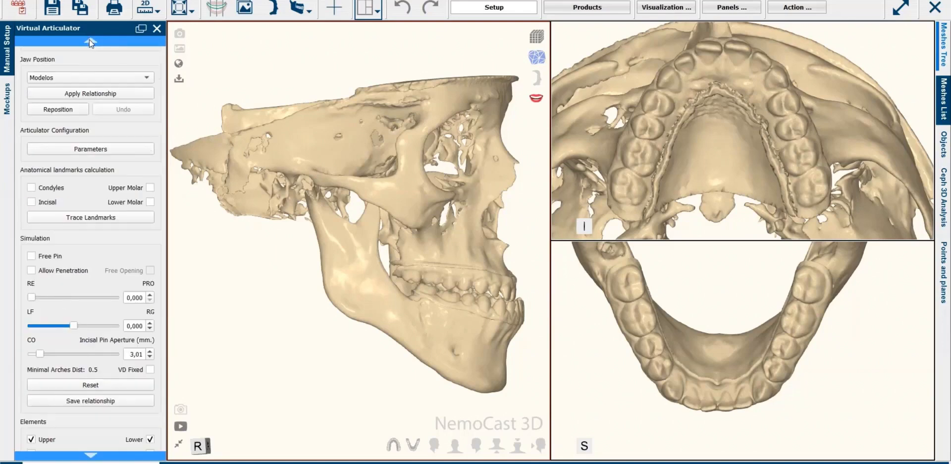
click(90, 43)
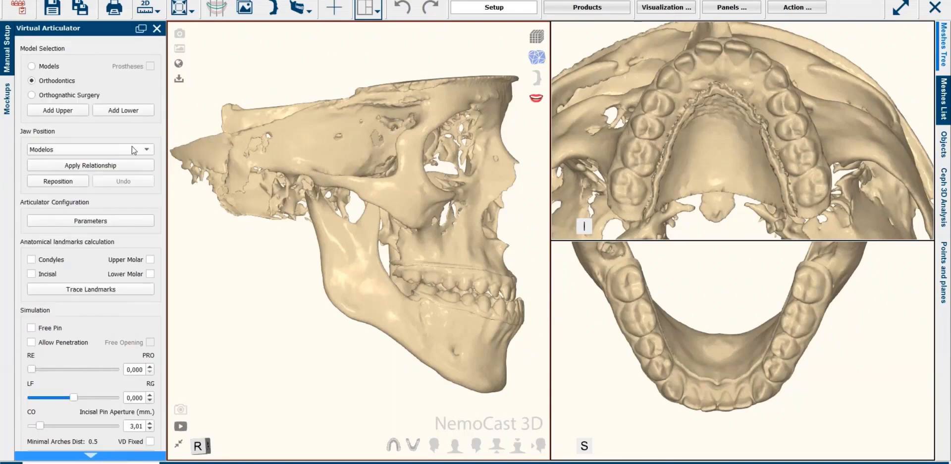
click(148, 150)
click(148, 151)
click(147, 147)
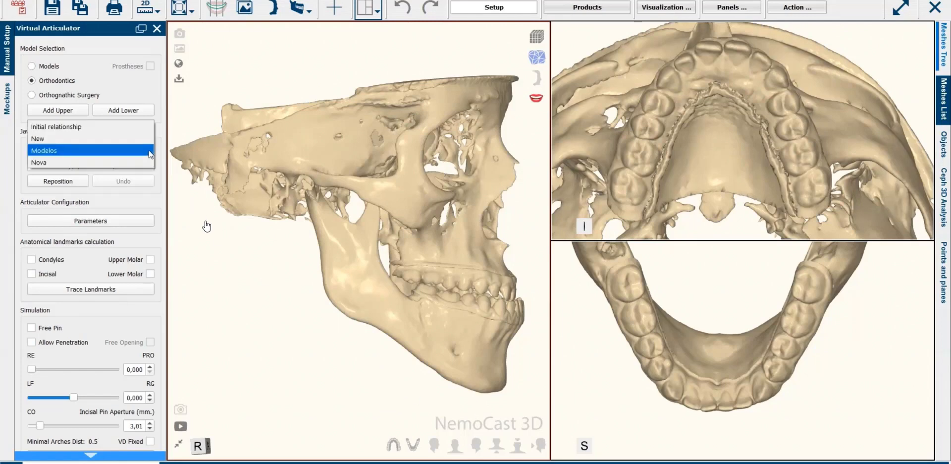
click(64, 154)
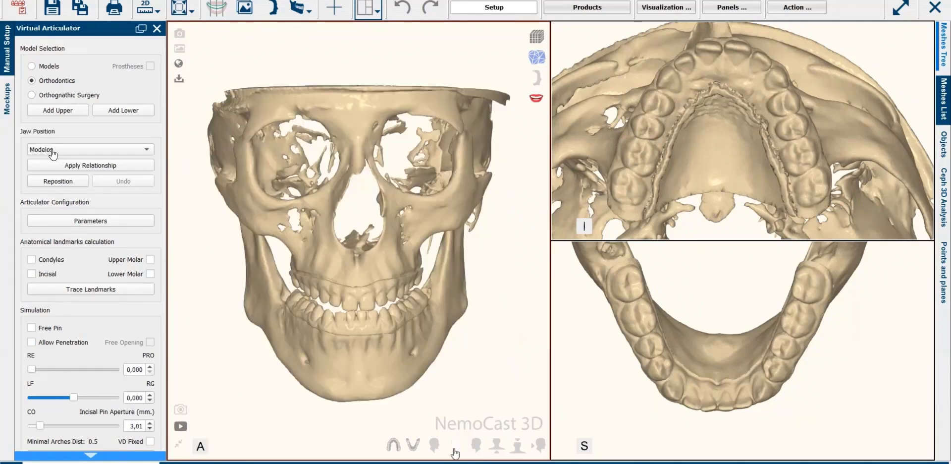
Apply the Initial relationship as the jaw position and keep the collision margin during the simulation.
click(91, 454)
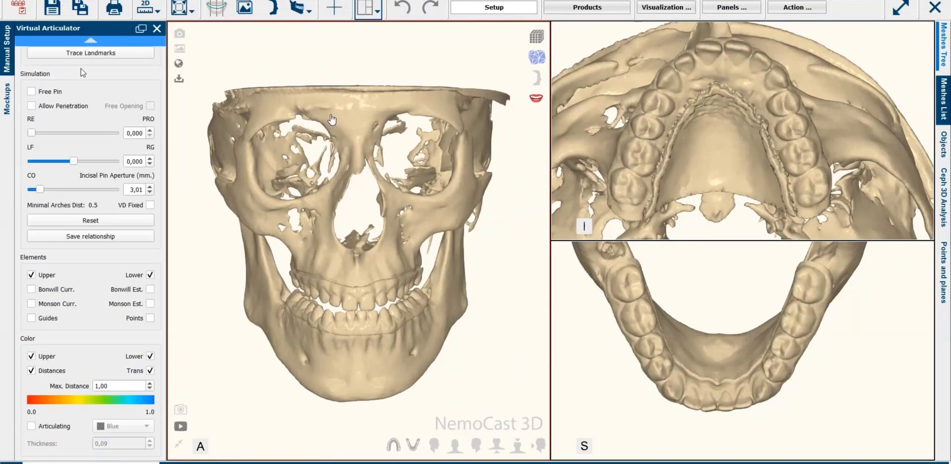
click(92, 41)
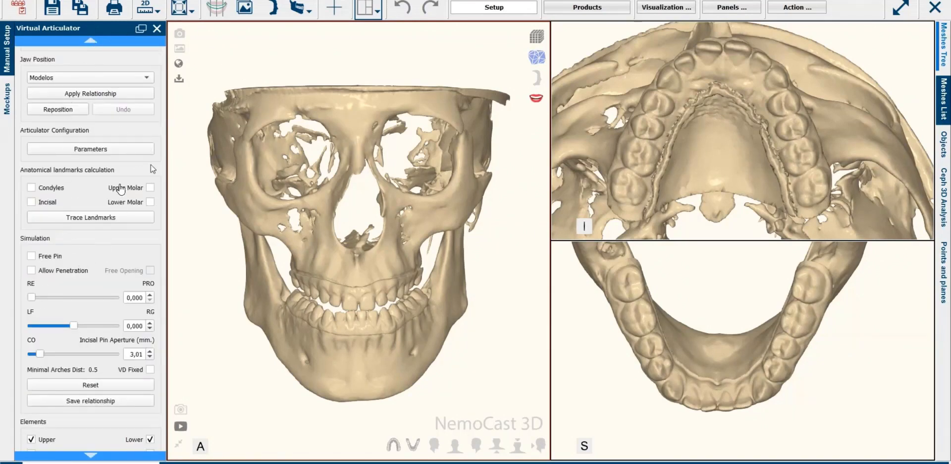
click(147, 78)
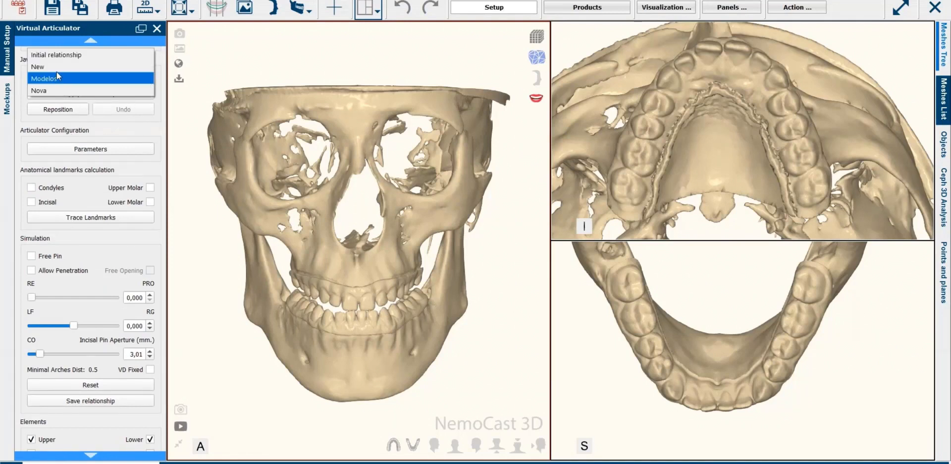
click(58, 69)
click(141, 74)
click(96, 68)
click(90, 93)
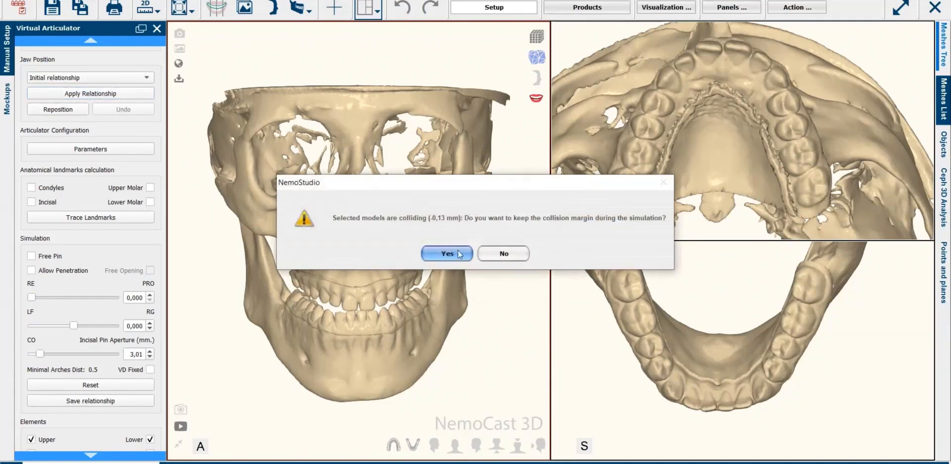
click(436, 254)
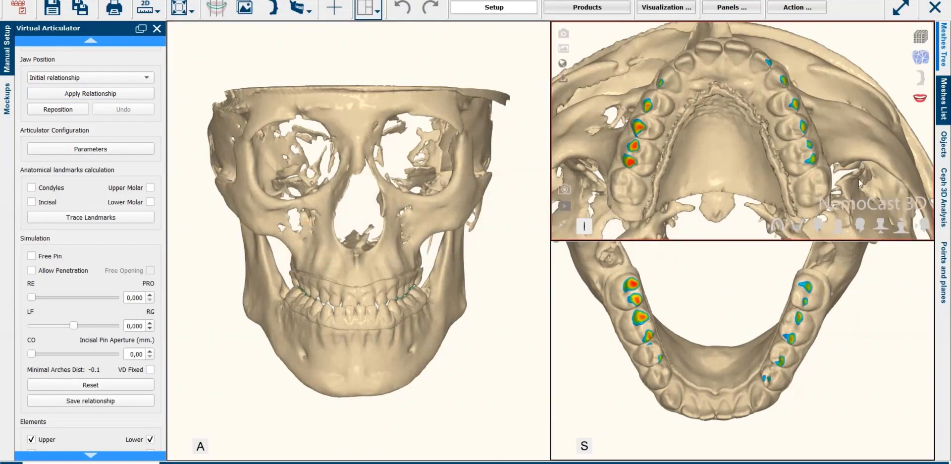
middle_drag(712, 142, 721, 136)
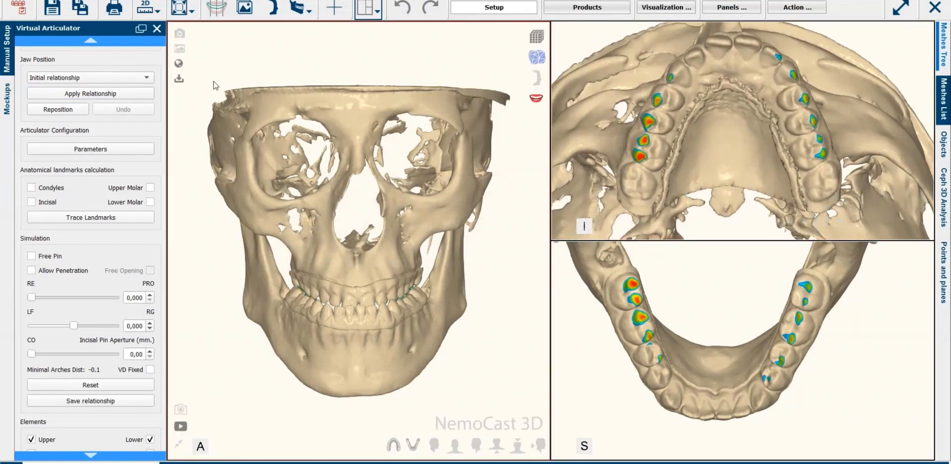
click(147, 79)
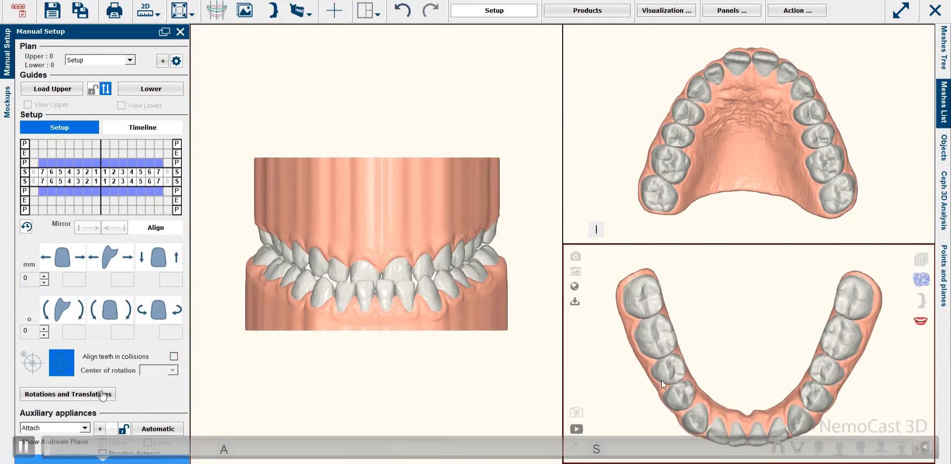
Open the Virtual Articulator from Setup #2, loading the last configuration and keeping the collision margin during the simulation.
click(33, 446)
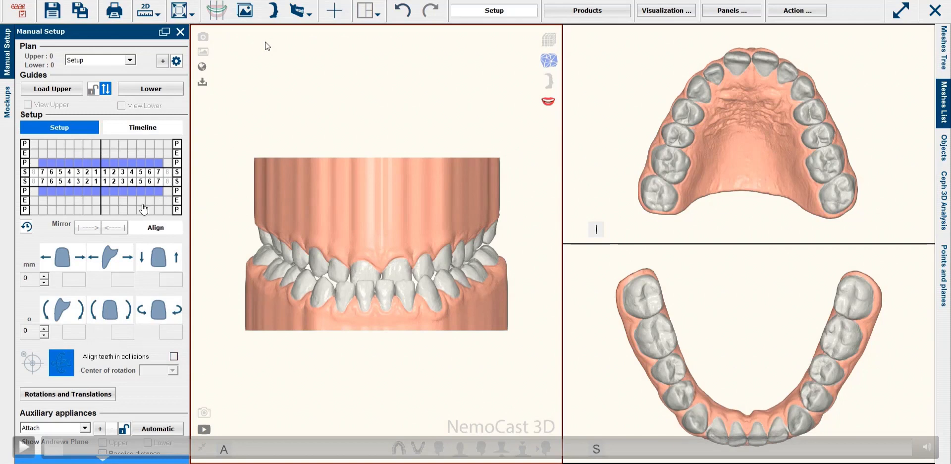
click(23, 447)
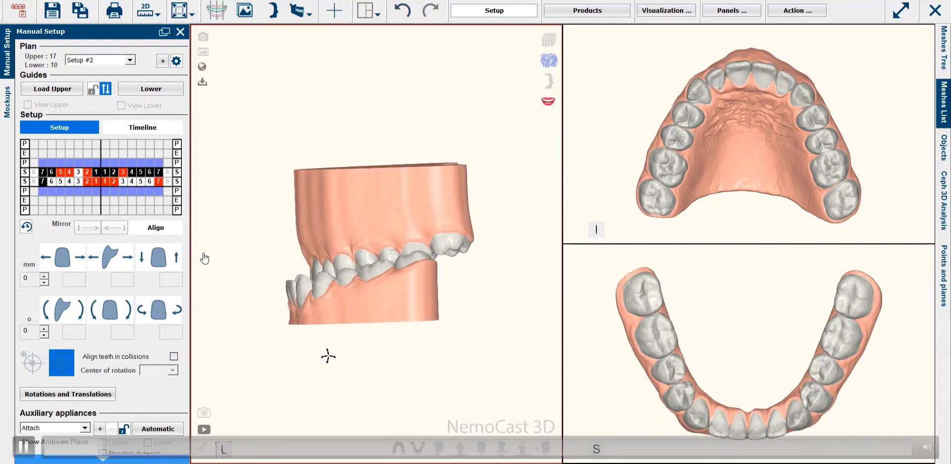
drag(588, 352, 456, 358)
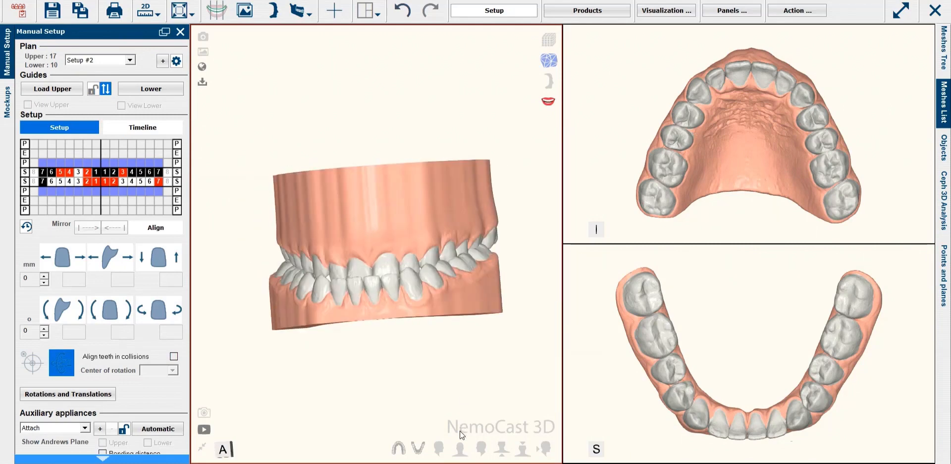
click(459, 451)
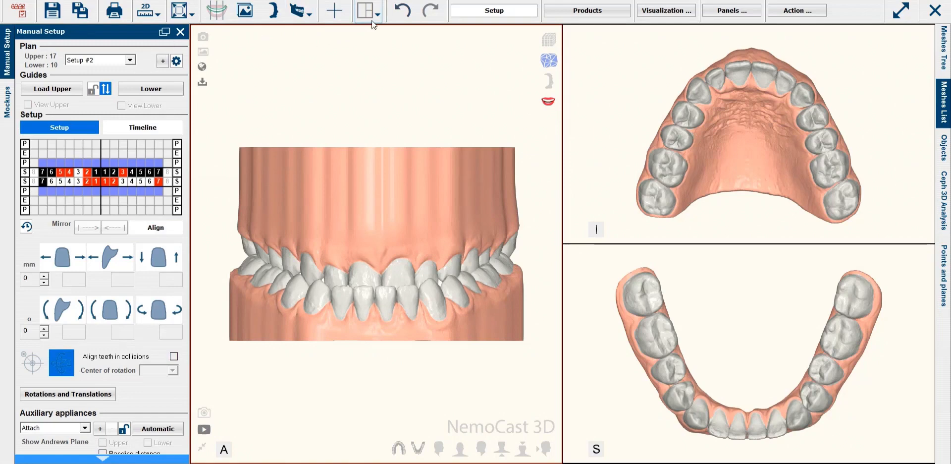
click(309, 16)
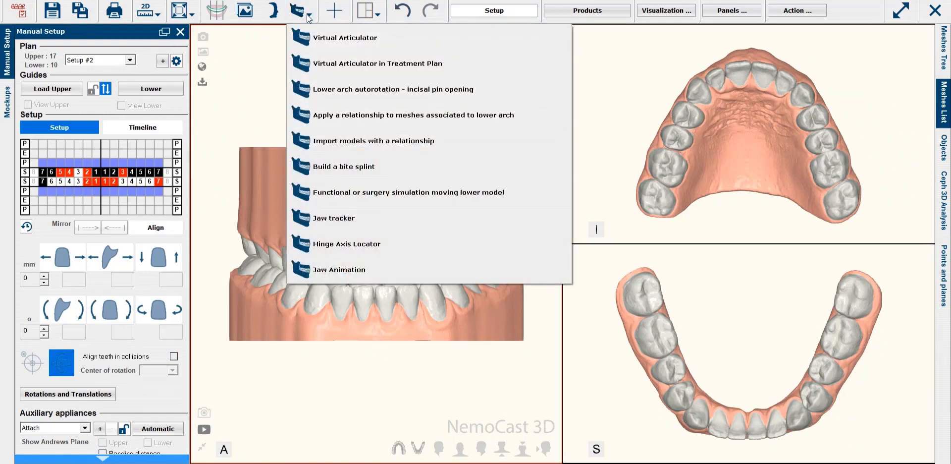
click(323, 37)
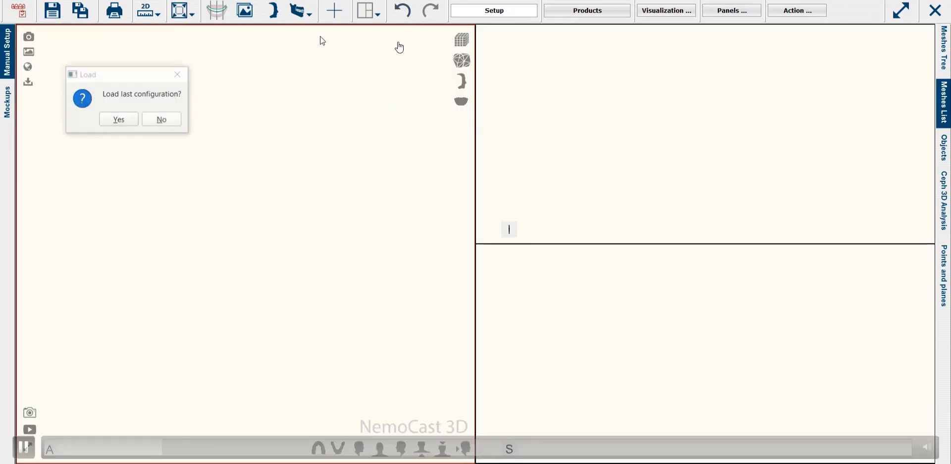
click(124, 123)
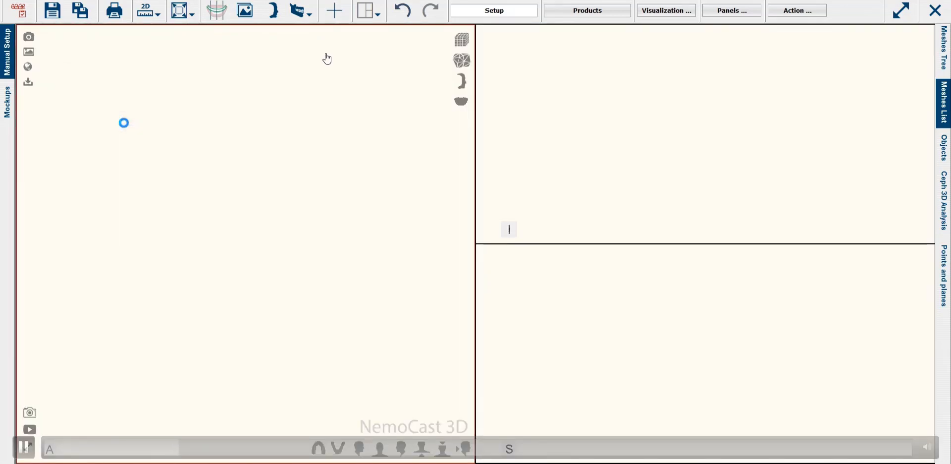
click(457, 255)
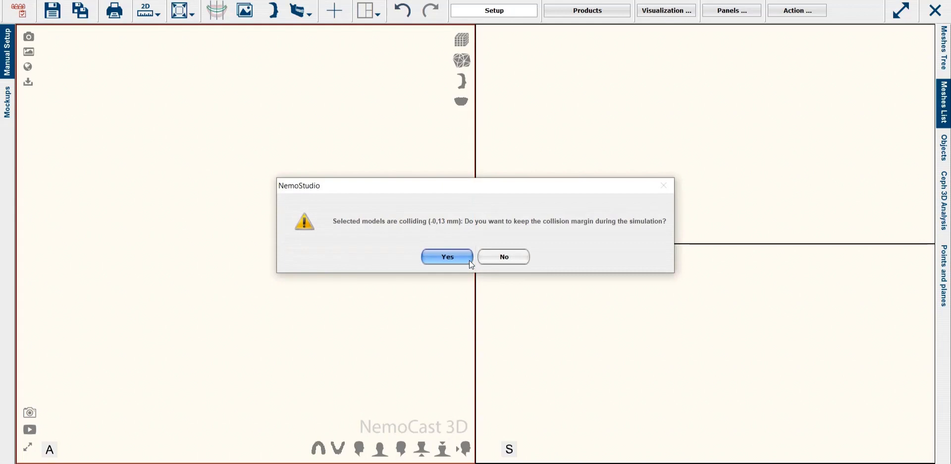
click(469, 260)
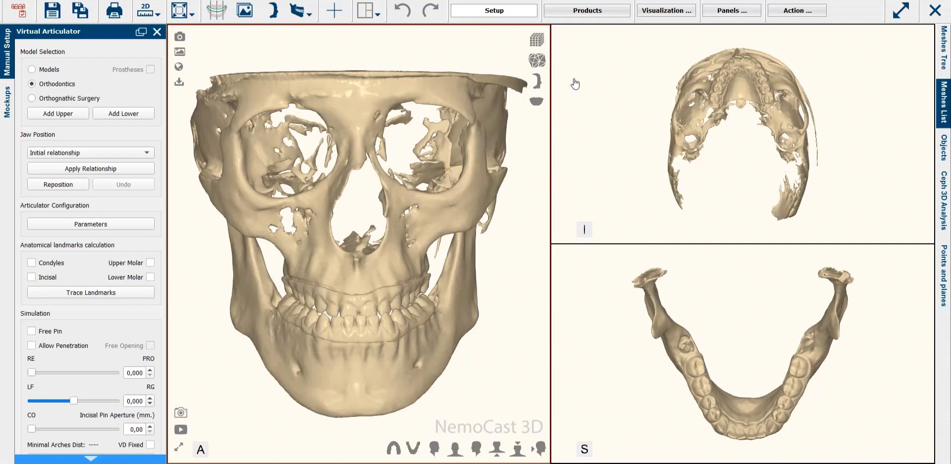
Return to Manual Setup, switch the plan to "Setup" and show the Meshes List.
click(519, 12)
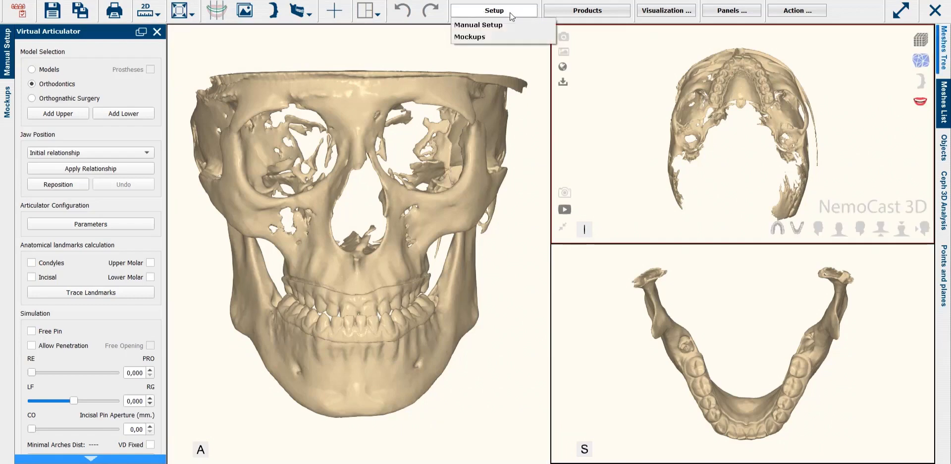
click(500, 24)
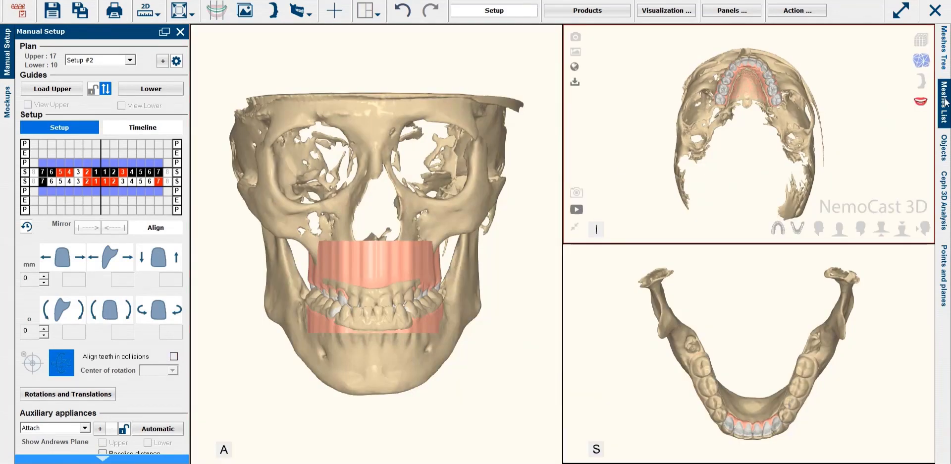
click(129, 60)
click(113, 70)
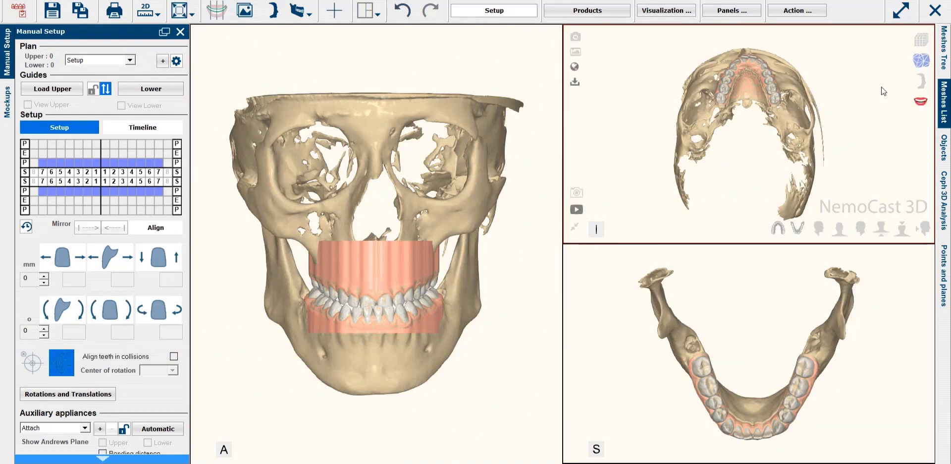
click(943, 109)
click(29, 451)
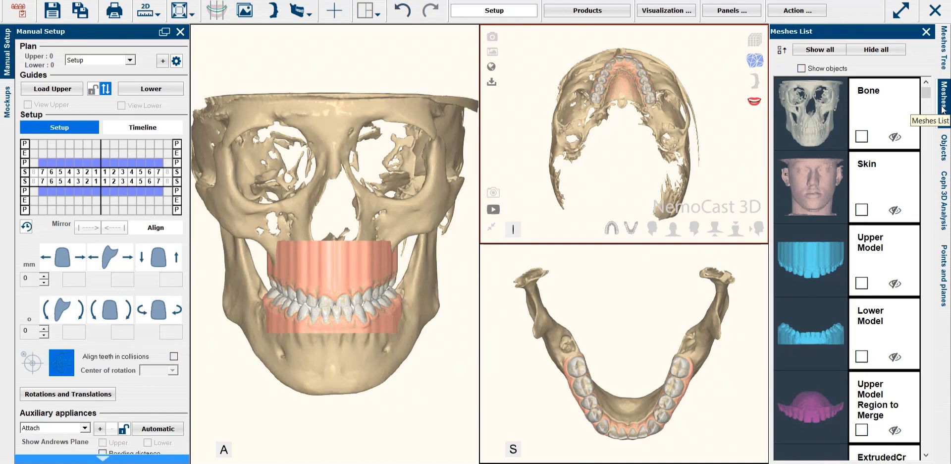
click(22, 450)
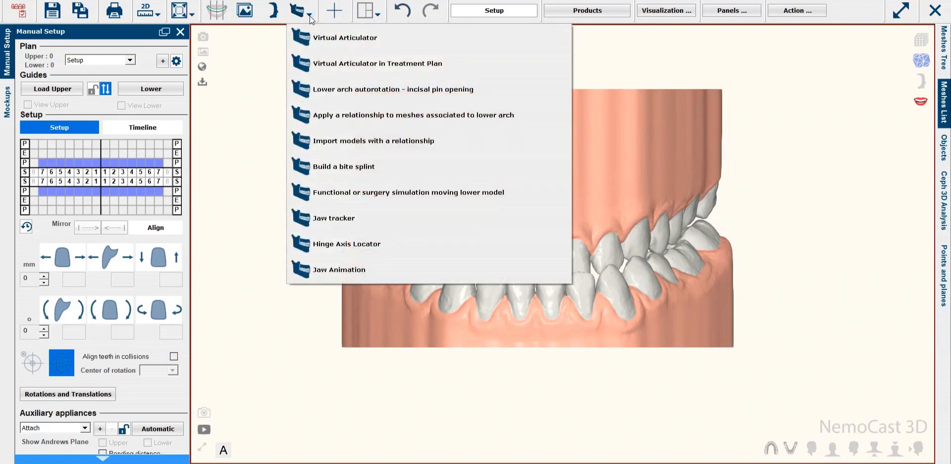
Start the Virtual Articulator in Treatment Plan for "Setup" and examine the coloured tooth contacts from the side and front.
click(333, 58)
mouse_move(122, 406)
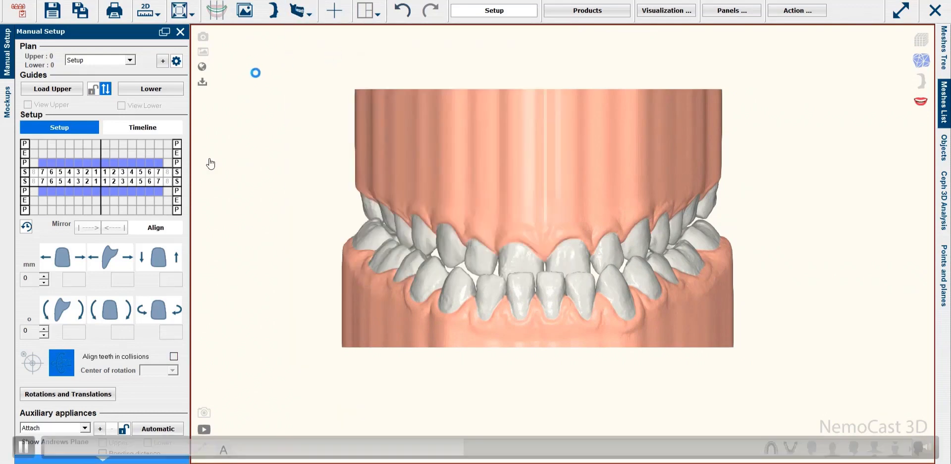
drag(476, 456, 449, 453)
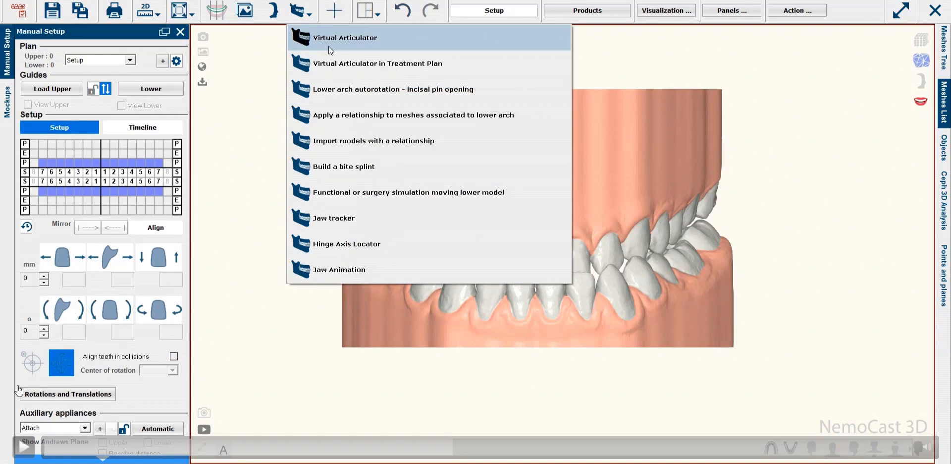
click(23, 449)
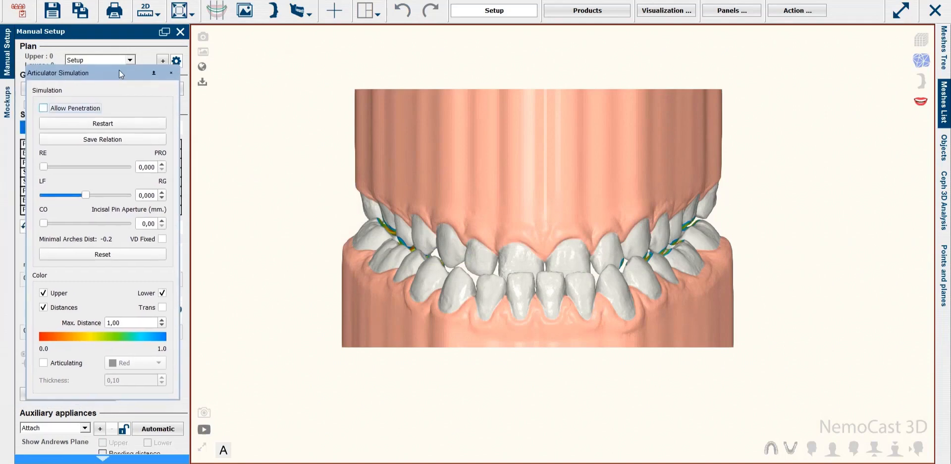
drag(323, 216, 466, 240)
middle_drag(426, 236, 257, 218)
drag(381, 248, 404, 243)
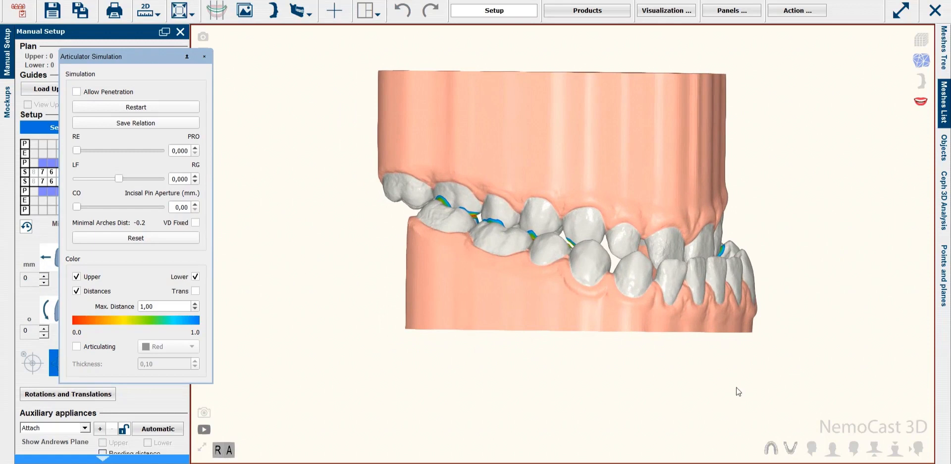
click(832, 448)
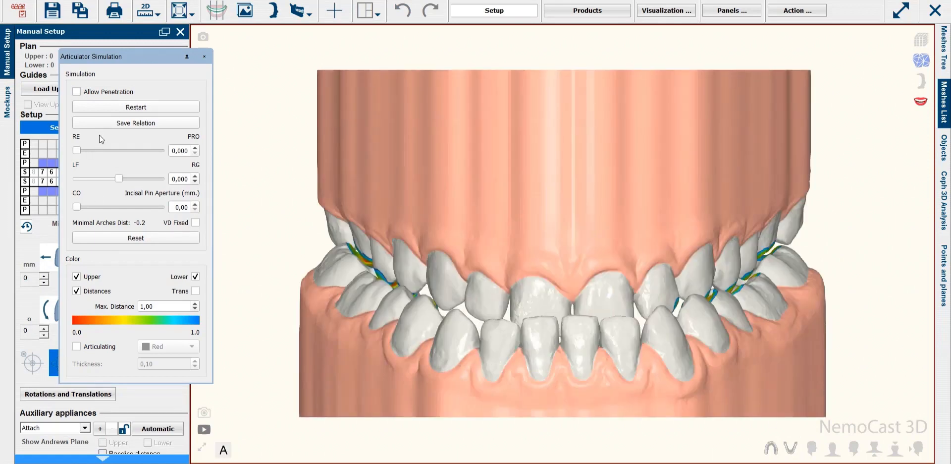
Simulate protrusion, a lateral shift to -0.148 and jaw opening, resetting the jaw after the lateral movement.
drag(84, 152, 64, 156)
mouse_move(119, 183)
mouse_down()
mouse_move(130, 179)
mouse_move(91, 177)
mouse_move(111, 178)
mouse_up()
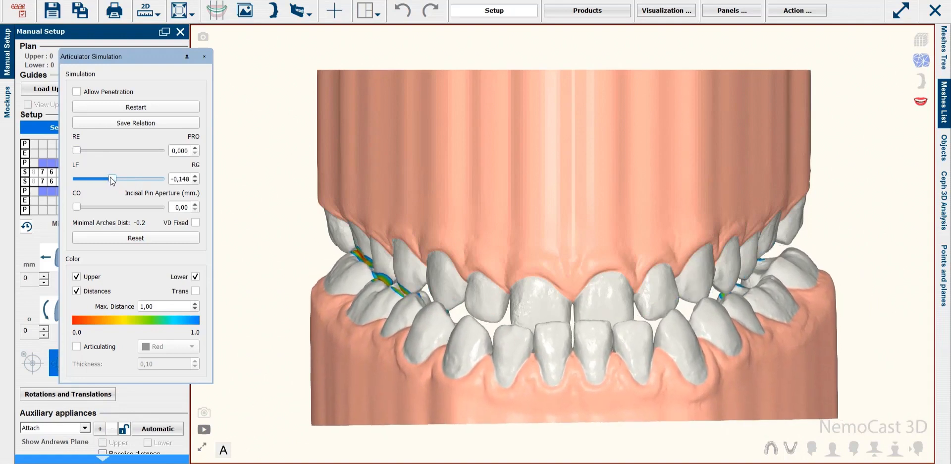
click(136, 237)
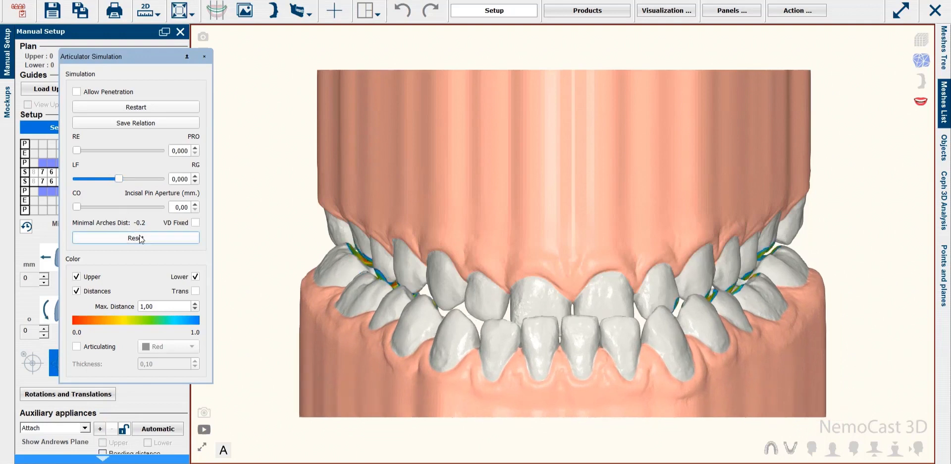
mouse_move(82, 204)
mouse_down()
mouse_move(100, 207)
mouse_move(70, 214)
mouse_up()
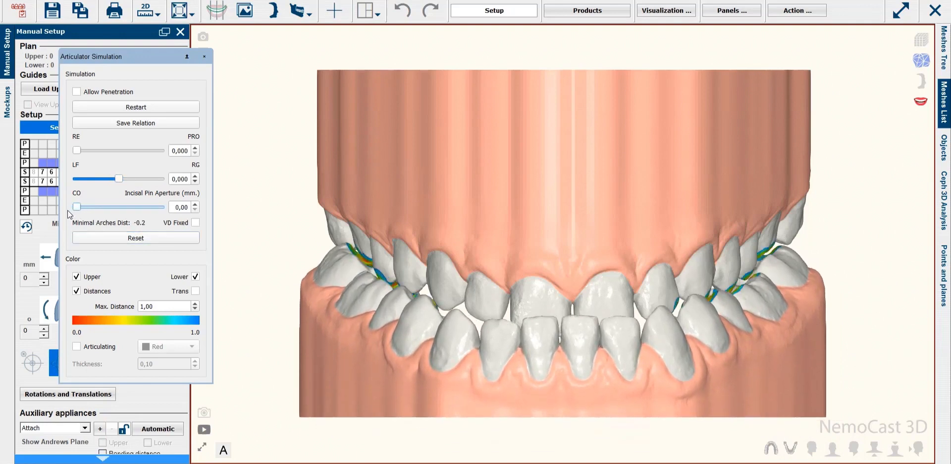
Close the articulator simulation and switch the plan to Setup #2.
click(205, 58)
click(132, 61)
click(85, 78)
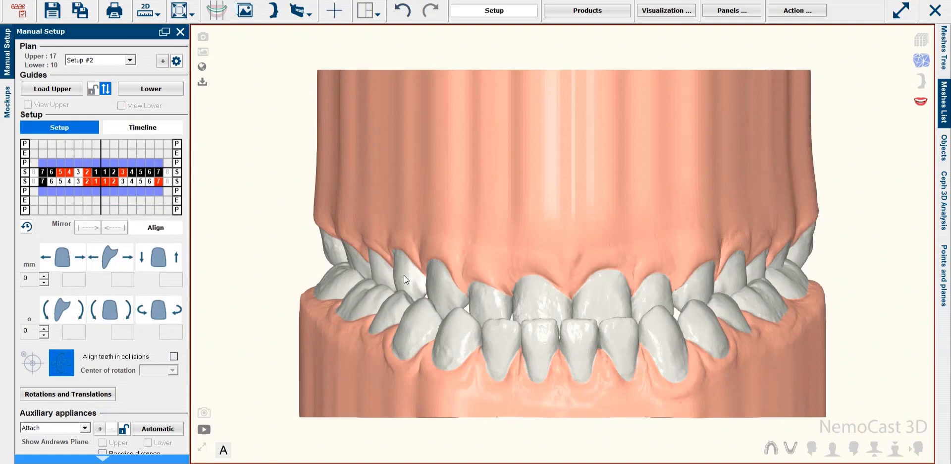
Start the Virtual Articulator in Treatment Plan for Setup #2 and shift the jaw laterally to -0.101.
click(308, 16)
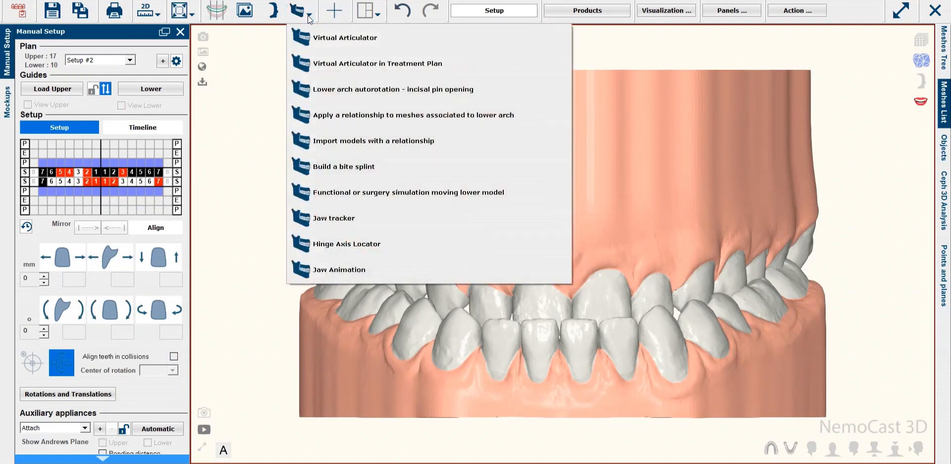
click(335, 66)
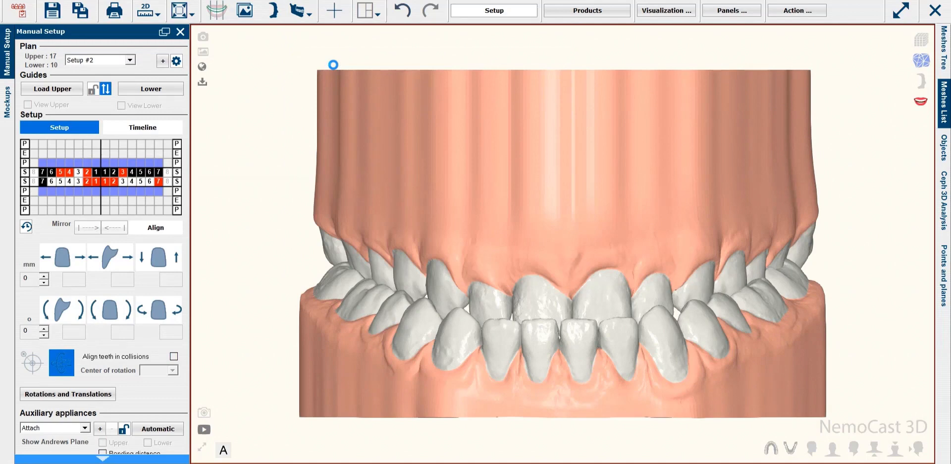
click(457, 260)
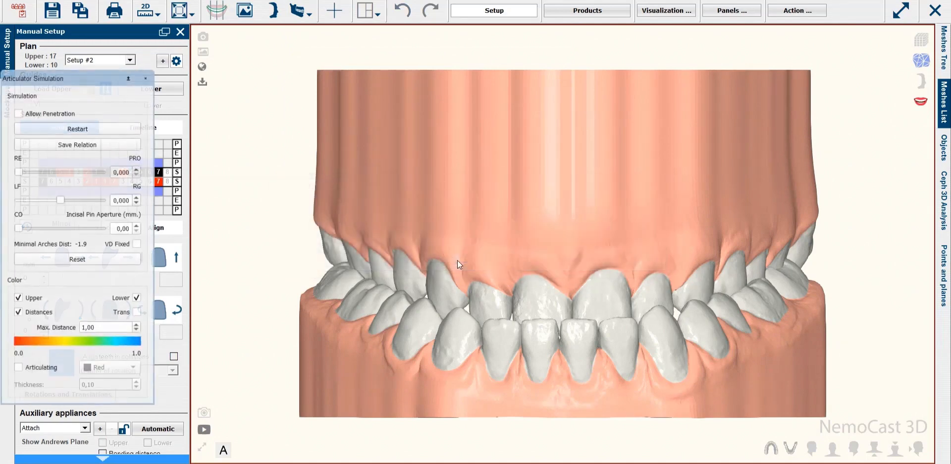
drag(103, 79, 174, 59)
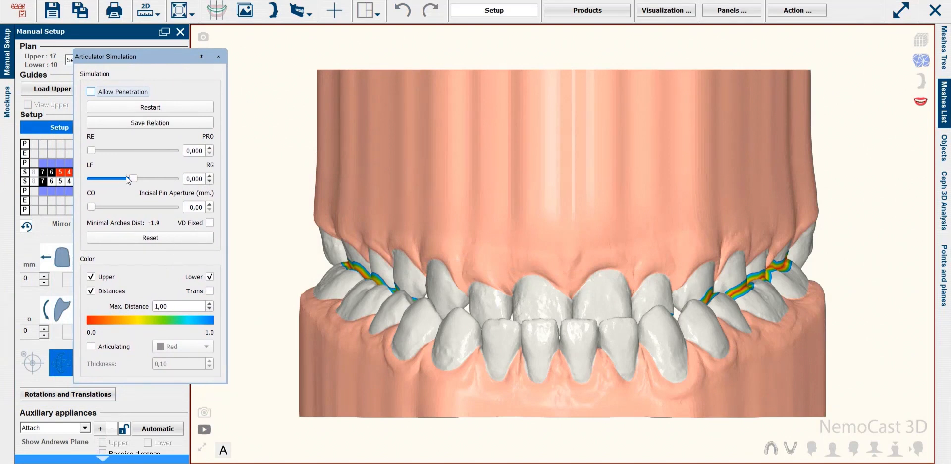
mouse_move(128, 179)
mouse_down()
mouse_move(151, 180)
mouse_move(100, 184)
mouse_move(132, 182)
mouse_up()
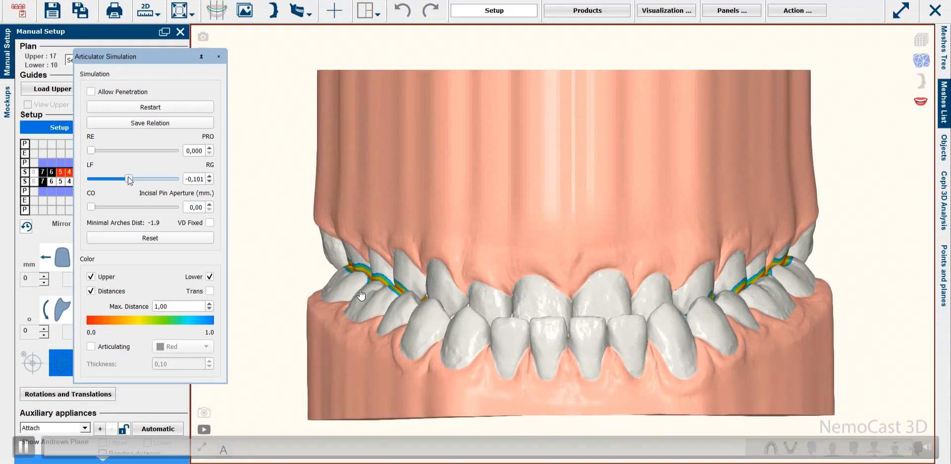
Reset the jaw's lateral shift and close the articulator simulation of Setup #2.
click(150, 238)
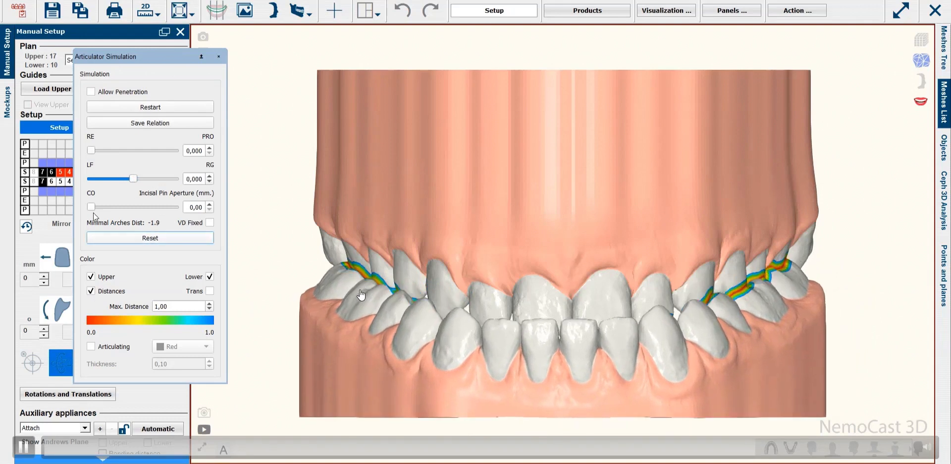
mouse_move(90, 207)
mouse_down()
mouse_move(111, 207)
mouse_move(85, 211)
mouse_up()
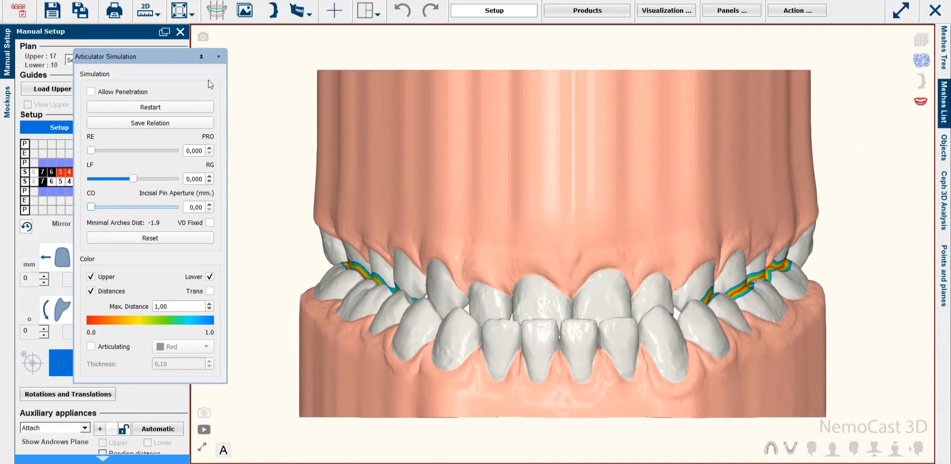
click(378, 324)
click(218, 56)
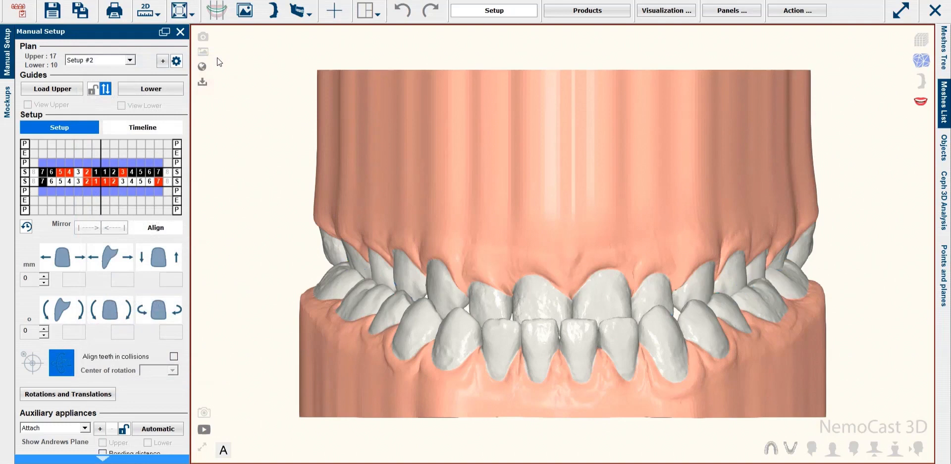
Add a new plan, Setup #3, and start the functional or surgery simulation moving the lower model.
click(126, 61)
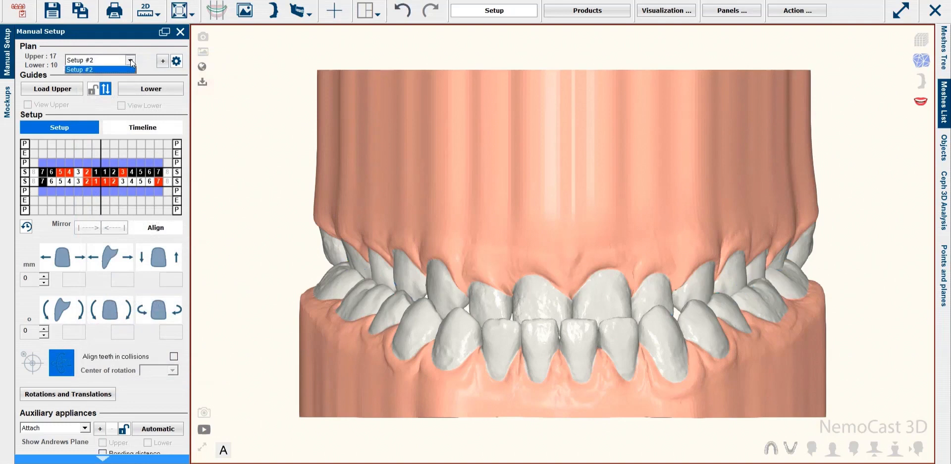
click(152, 68)
click(162, 61)
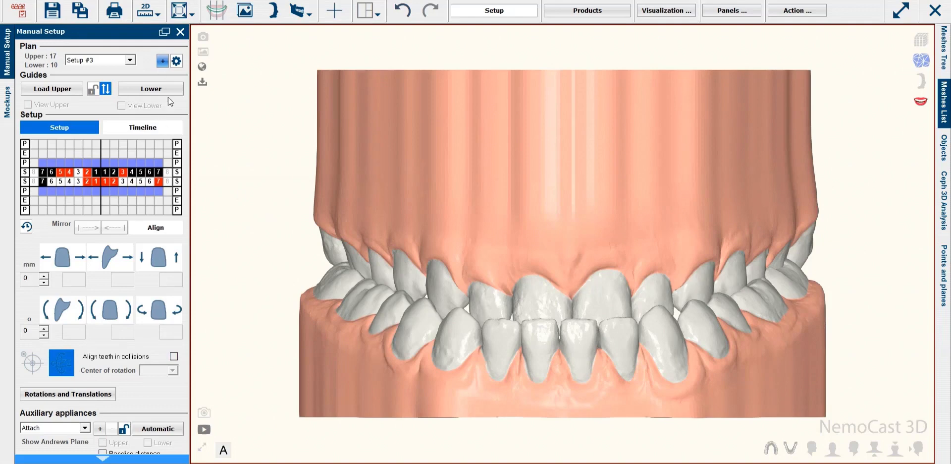
click(306, 12)
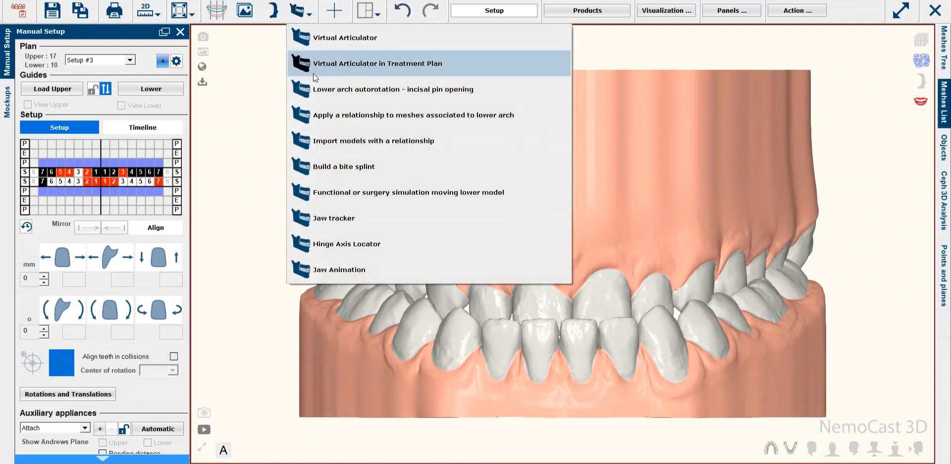
click(354, 193)
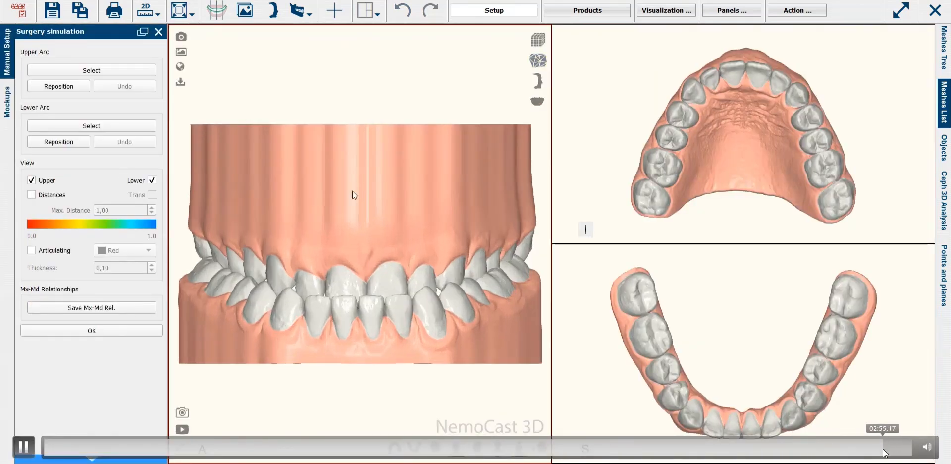
drag(885, 452, 868, 452)
click(24, 447)
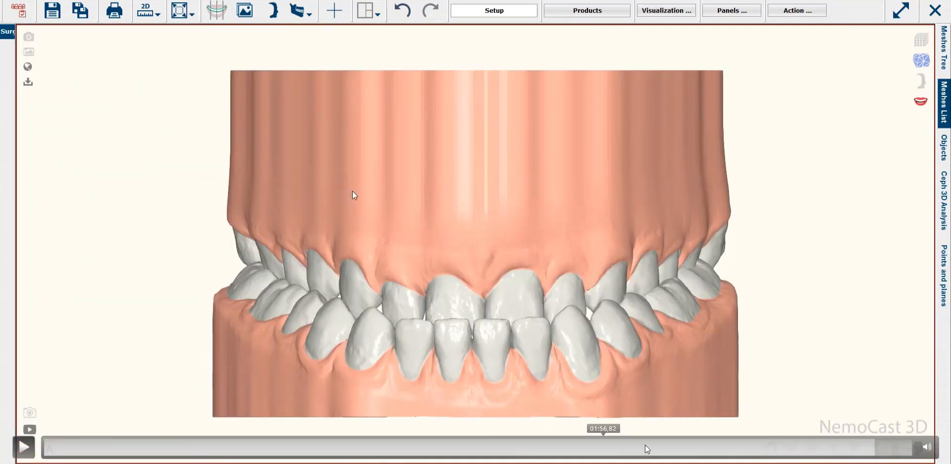
click(860, 451)
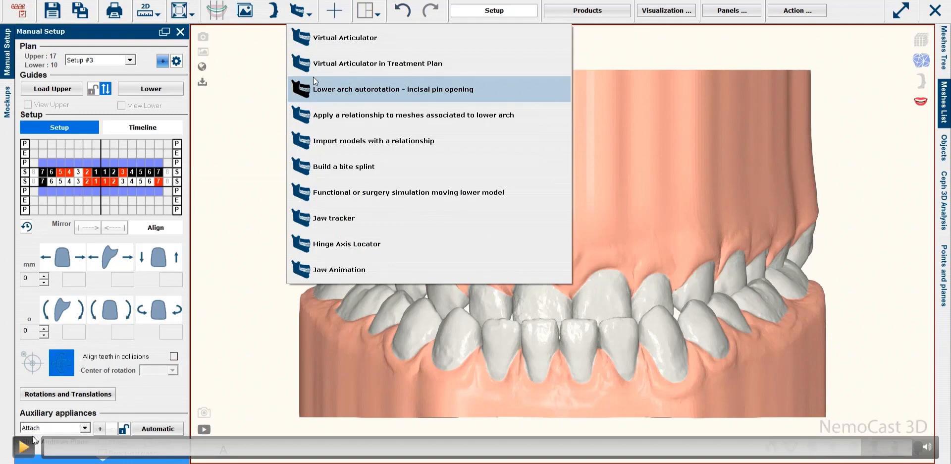
click(23, 448)
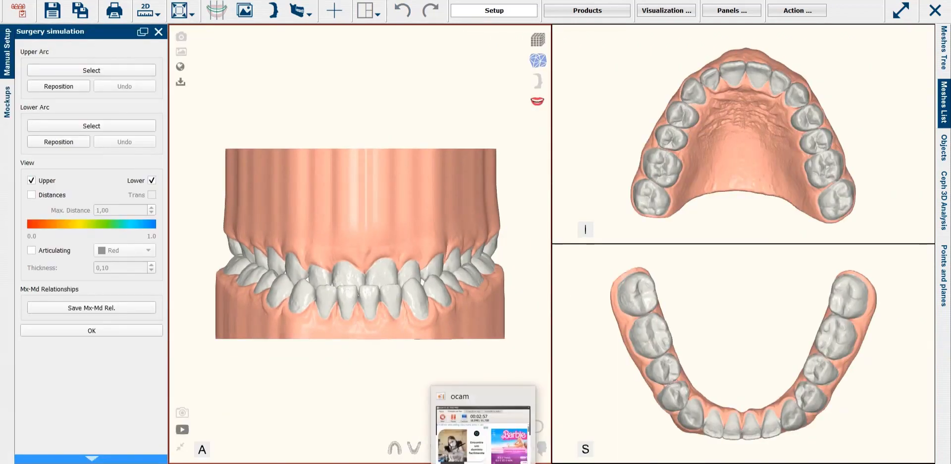
mouse_move(10, 416)
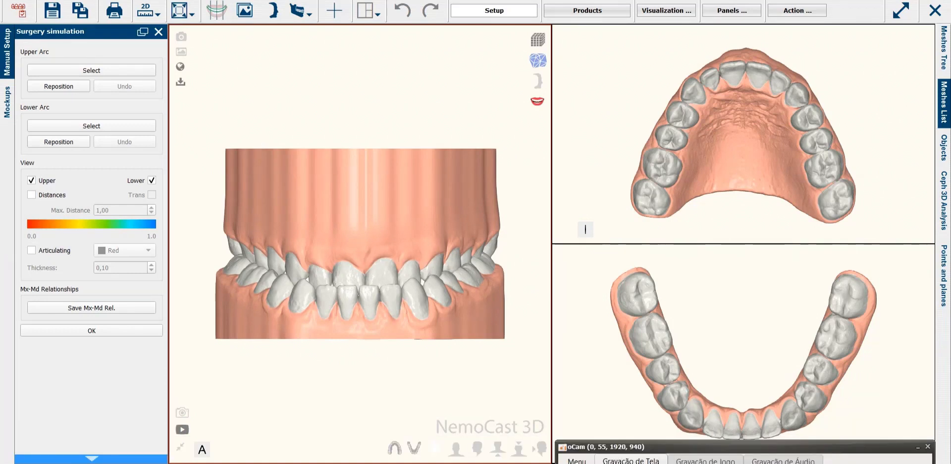
mouse_move(80, 264)
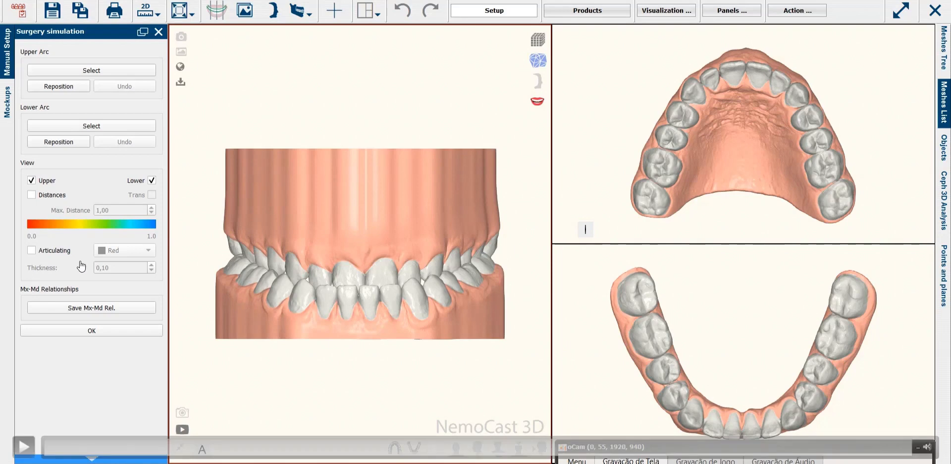
click(22, 447)
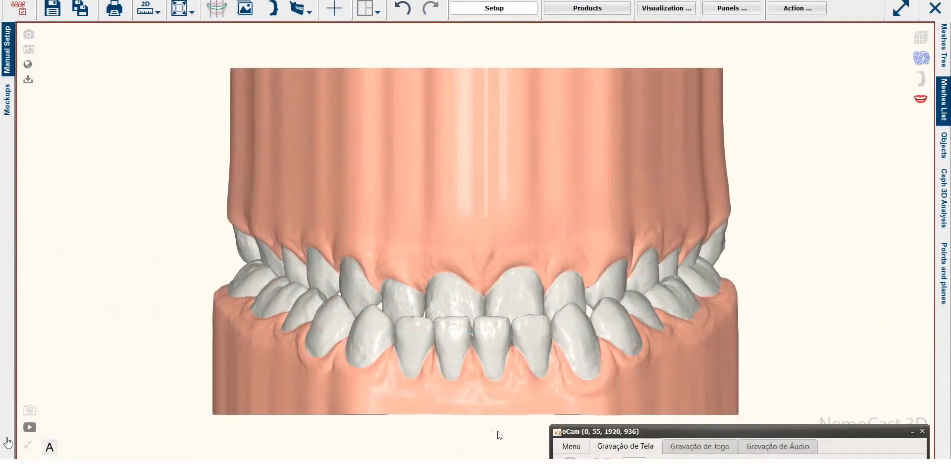
mouse_move(22, 442)
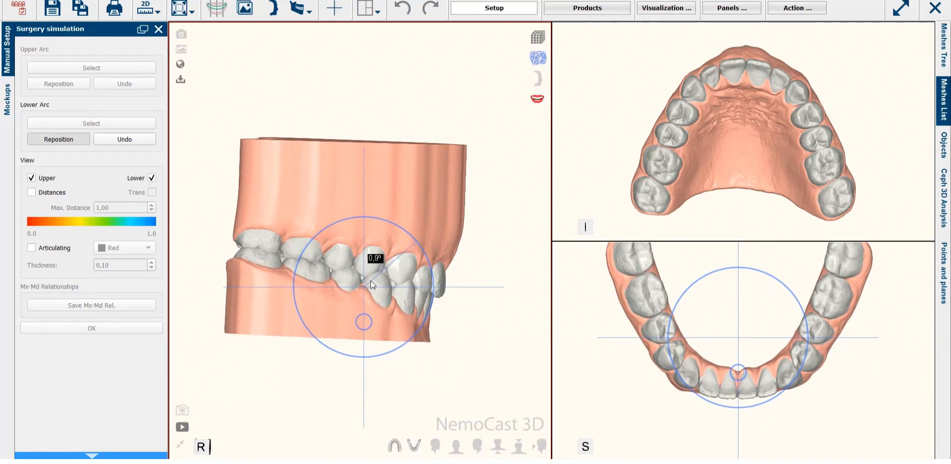
Reposition the lower arch sideways in the front view to line up the dental midlines, and check the bite from the left side.
drag(363, 287, 365, 288)
click(456, 446)
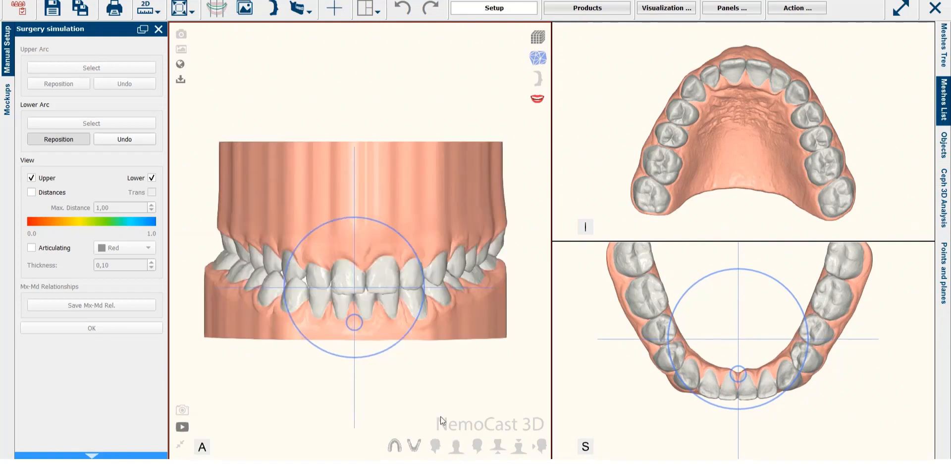
drag(355, 292, 365, 293)
mouse_move(399, 386)
mouse_down()
mouse_move(399, 355)
mouse_move(400, 381)
mouse_up()
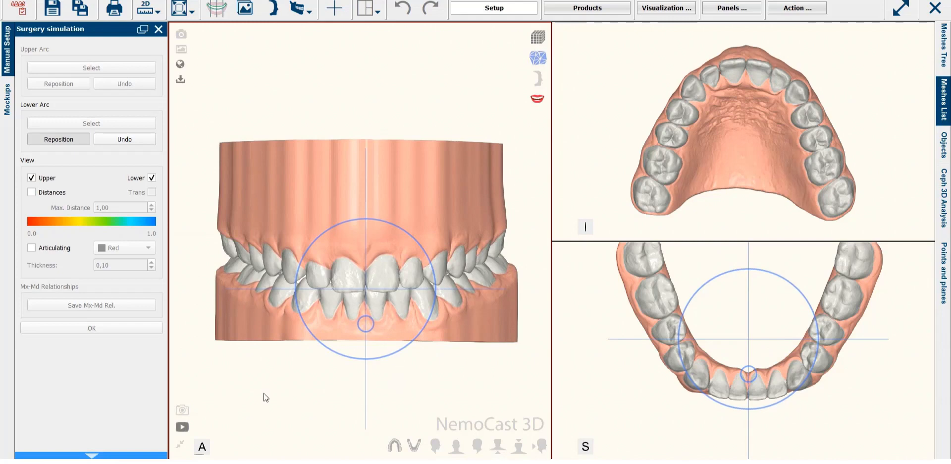
drag(264, 396, 401, 400)
drag(502, 349, 249, 343)
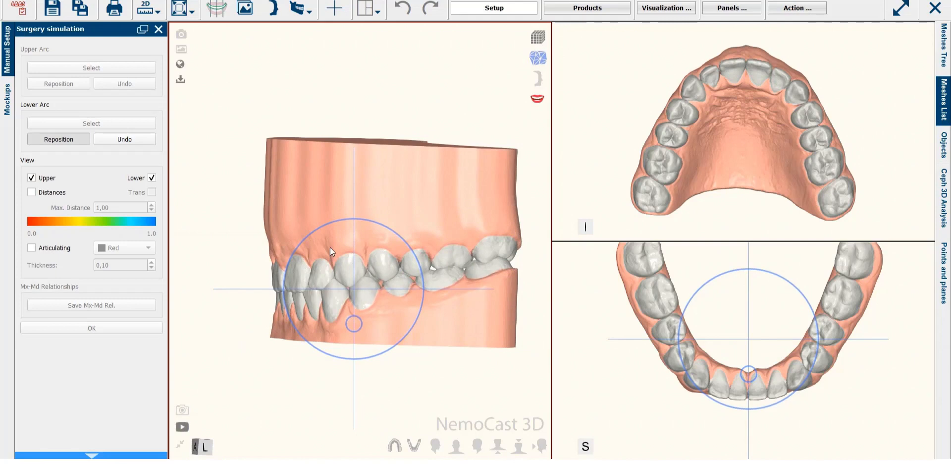
click(303, 9)
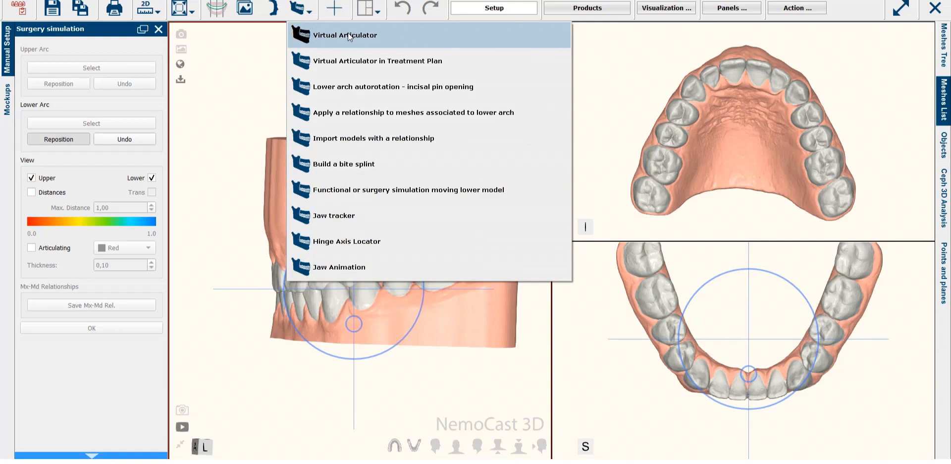
click(485, 462)
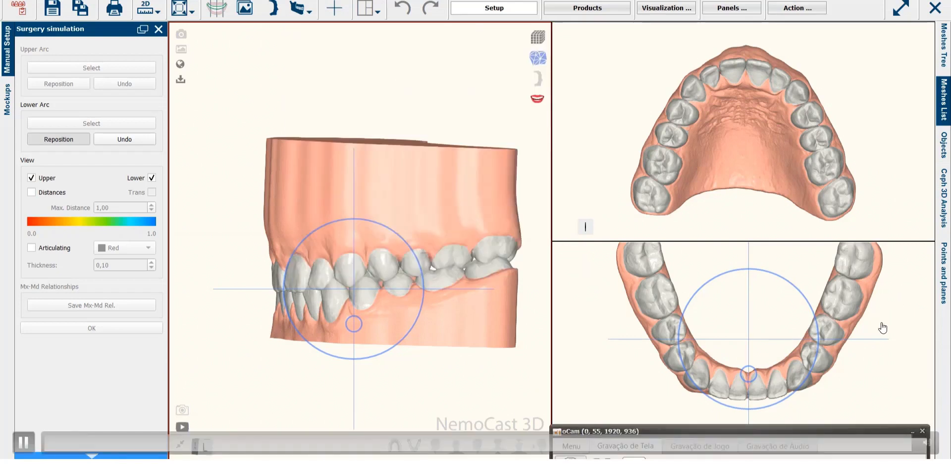
click(897, 446)
click(880, 447)
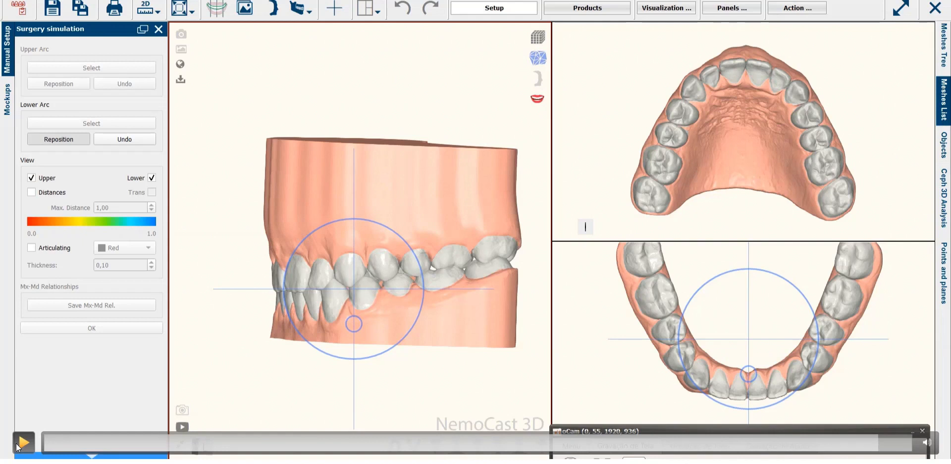
click(22, 442)
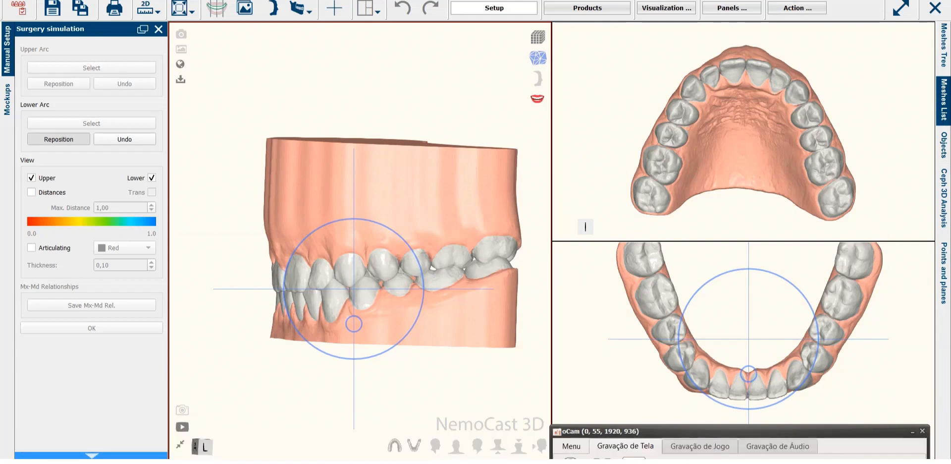